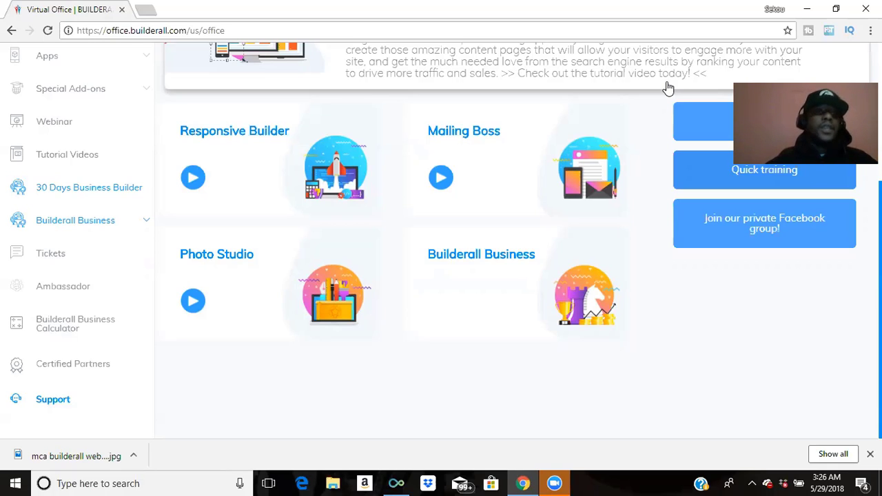
# - Open the template gallery for adding a new blog with the Responsive Blog Builder
pyautogui.scroll(3, 376, 281)
pyautogui.scroll(1, 318, 268)
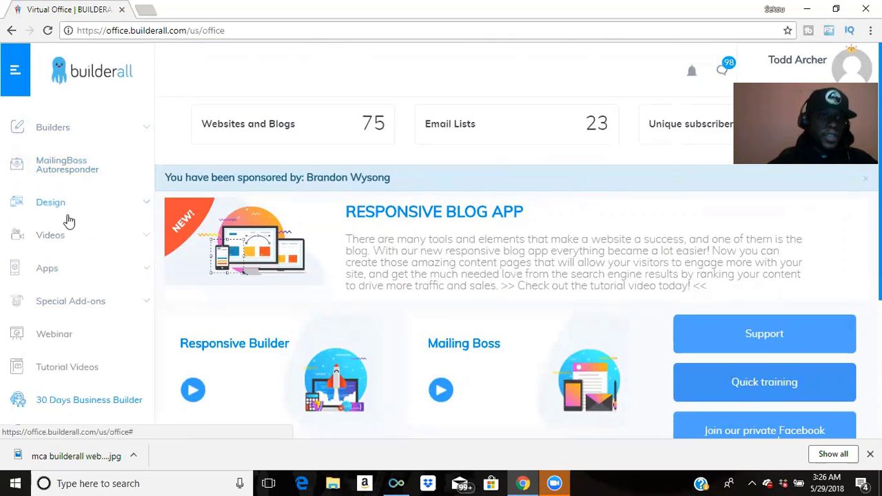
pyautogui.click(53, 131)
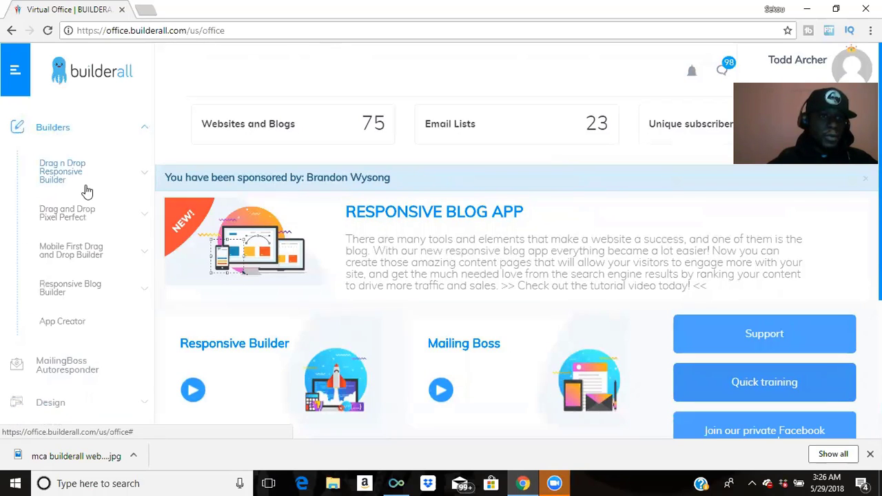
pyautogui.click(83, 288)
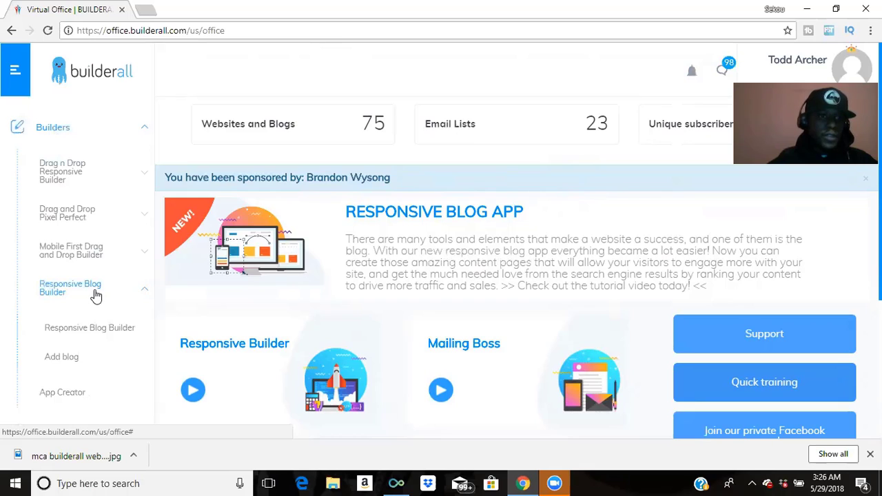
pyautogui.scroll(-1, 99, 299)
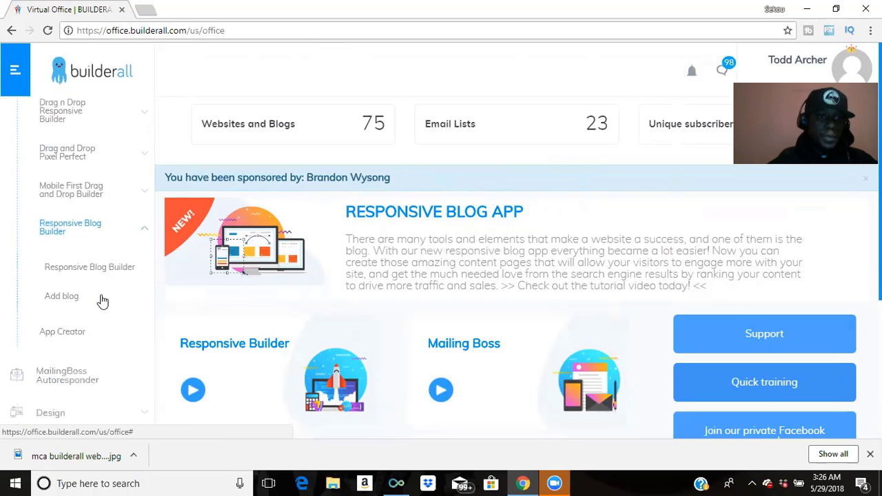
pyautogui.click(59, 295)
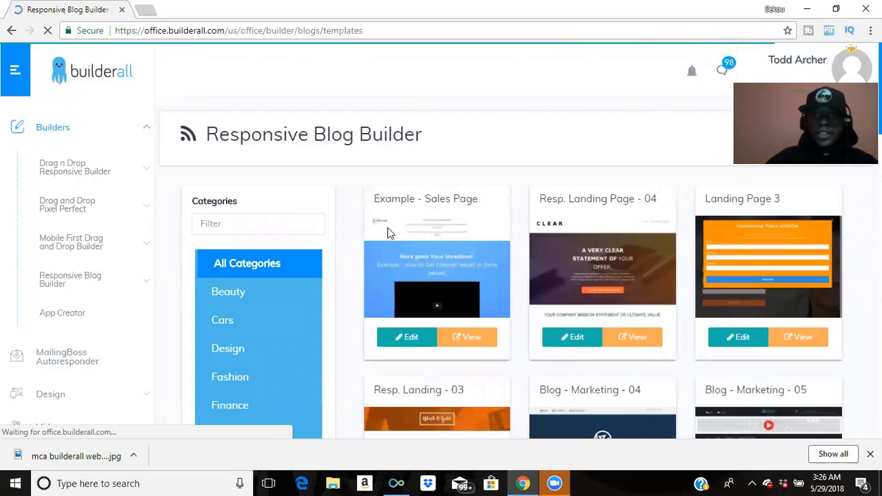
# - Filter the blog templates by the Life Style category and open the Resp. Landing Page - 04 template for editing
pyautogui.scroll(-3, 605, 285)
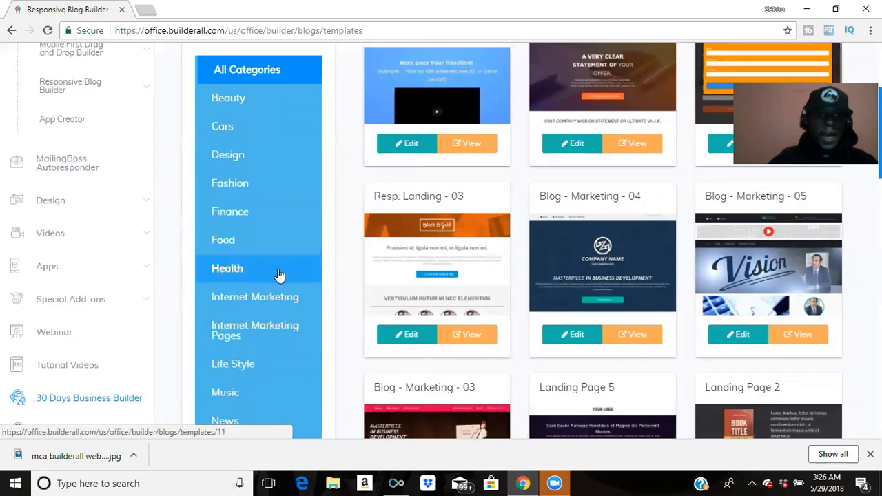
pyautogui.scroll(-2, 278, 274)
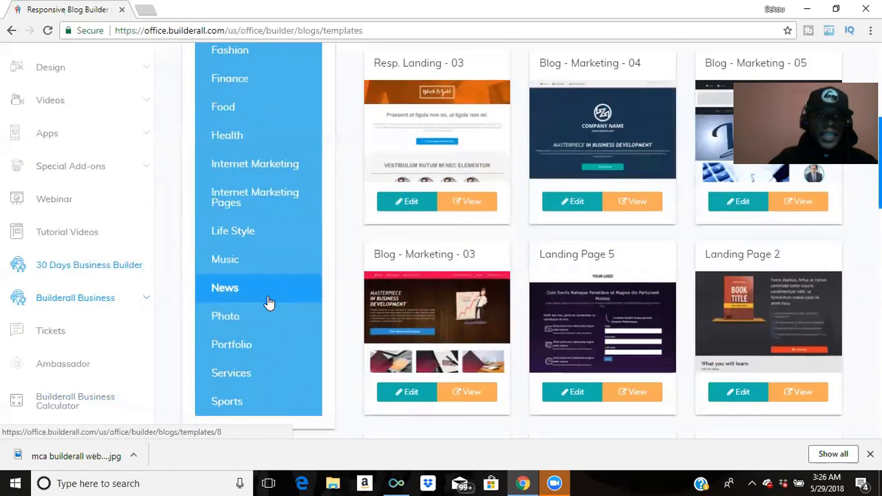
pyautogui.scroll(-2, 269, 298)
pyautogui.scroll(3, 269, 294)
pyautogui.click(269, 292)
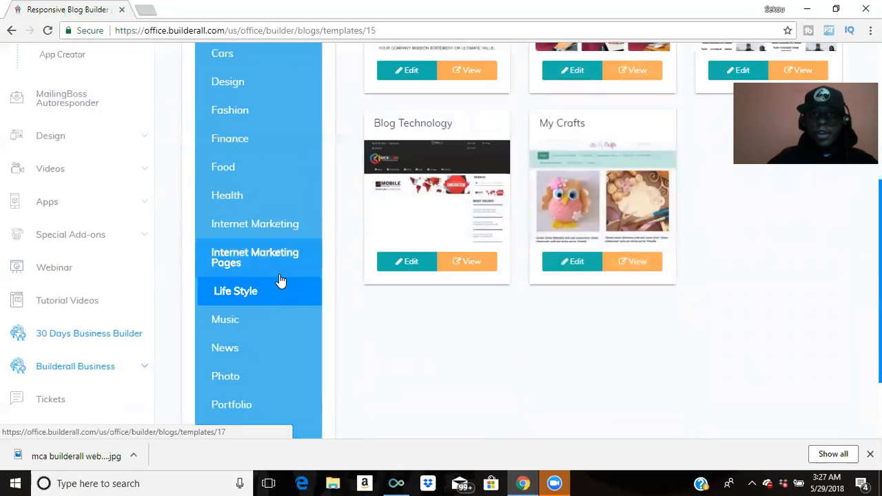
pyautogui.scroll(4, 374, 259)
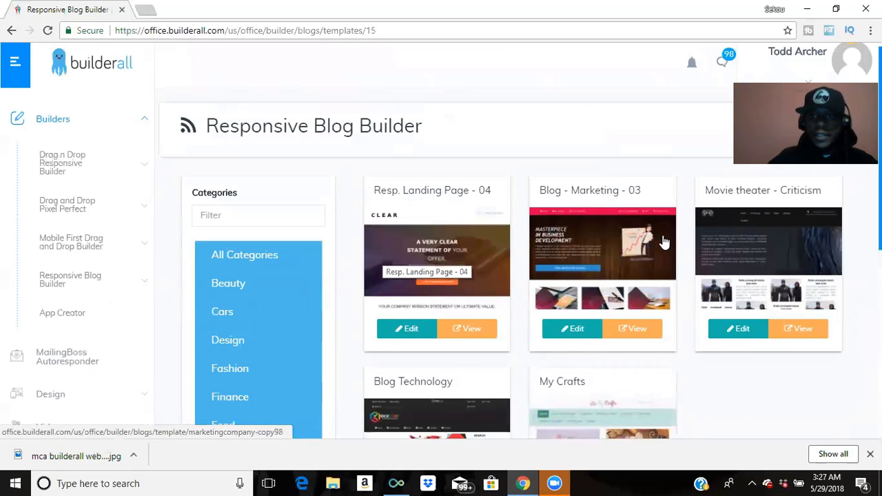
pyautogui.click(412, 330)
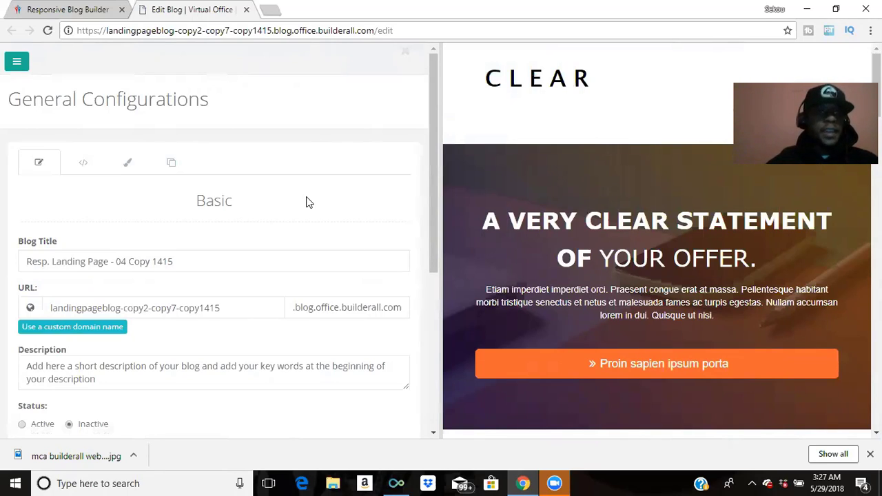
# - Review the new blog's basic general configurations, including status, language and sitemap, and save them
pyautogui.scroll(-3, 307, 269)
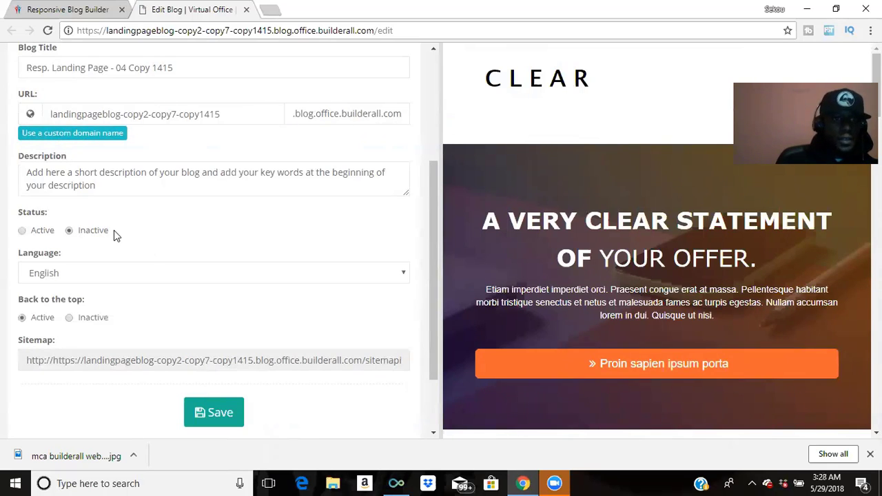
pyautogui.scroll(-1, 114, 234)
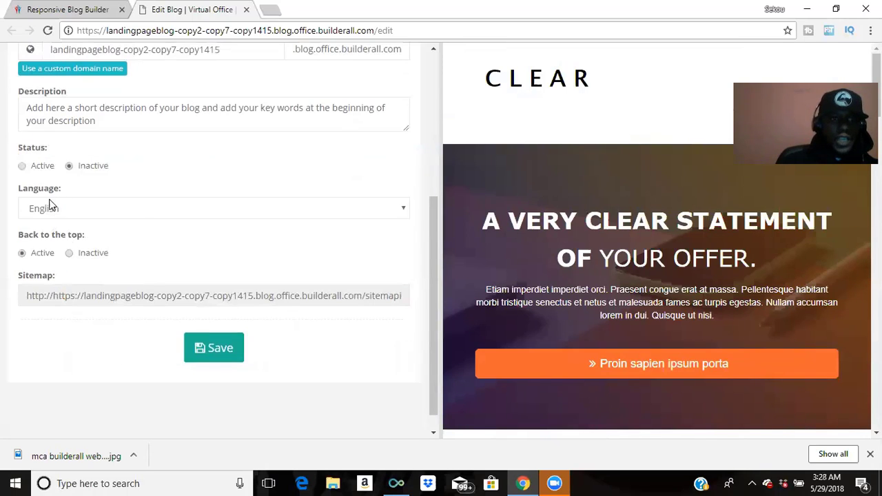
pyautogui.click(206, 346)
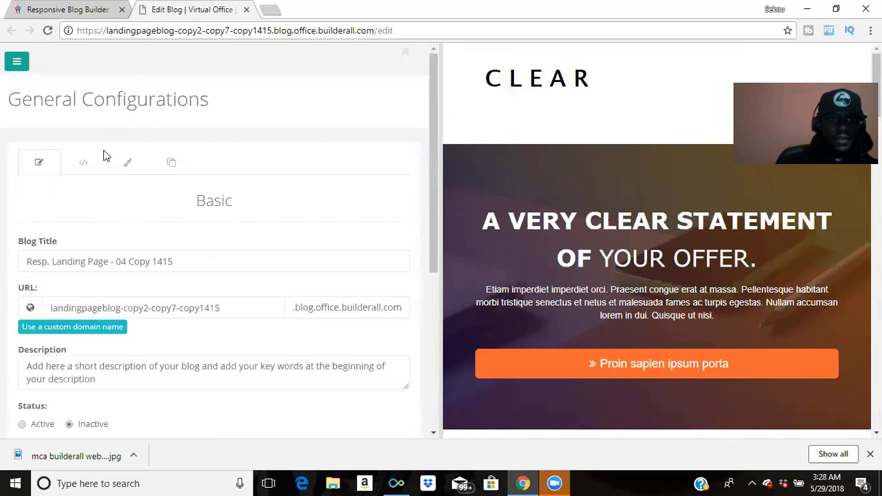
# - Examine the blog's Appearance settings and its Pop-up In and Pop-up Out options
pyautogui.click(124, 158)
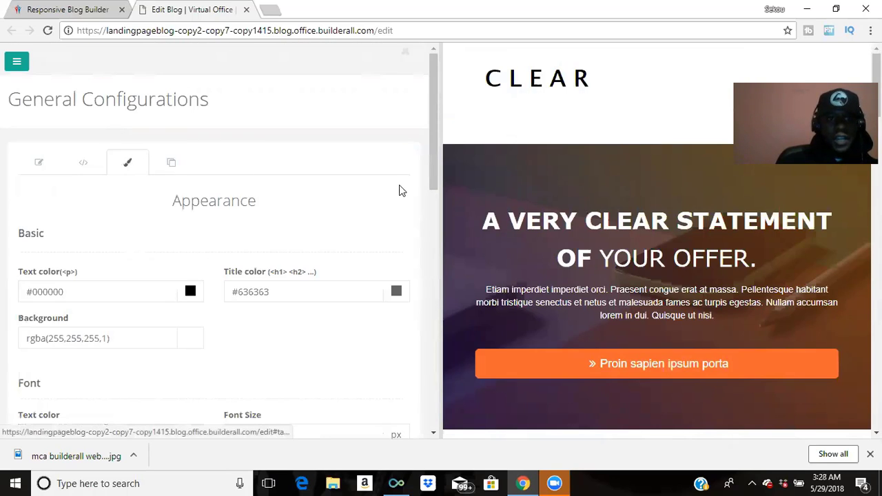
pyautogui.click(174, 171)
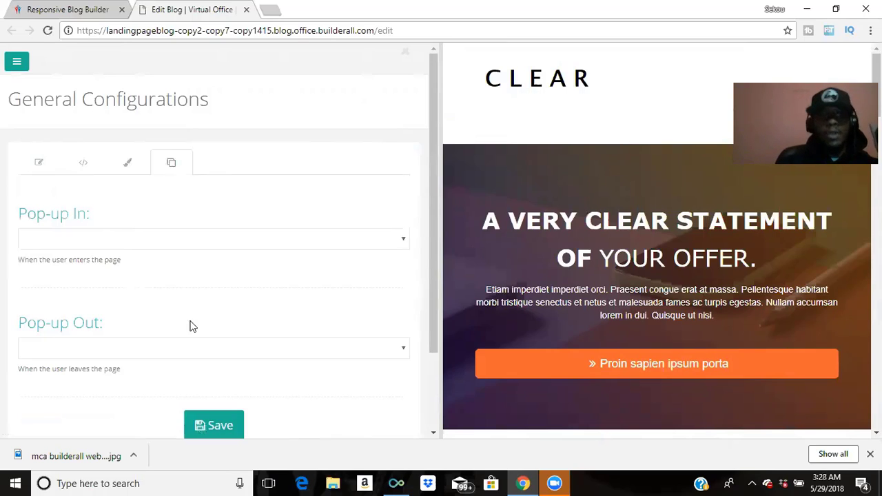
pyautogui.scroll(-2, 190, 326)
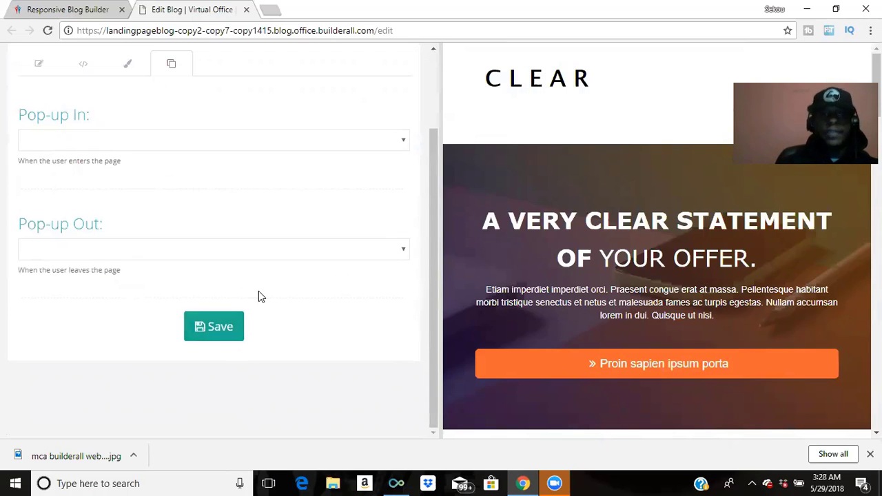
pyautogui.scroll(2, 219, 224)
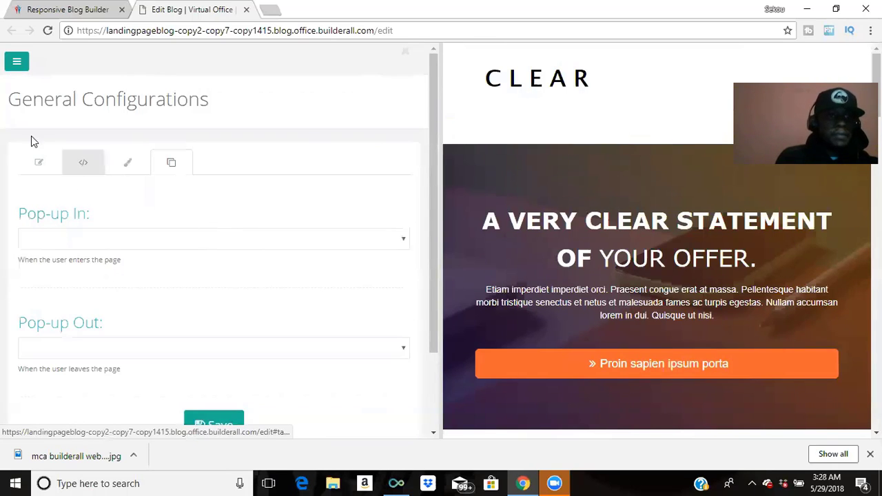
# - Open the blog's article list and look through the example articles in the preview
pyautogui.click(17, 63)
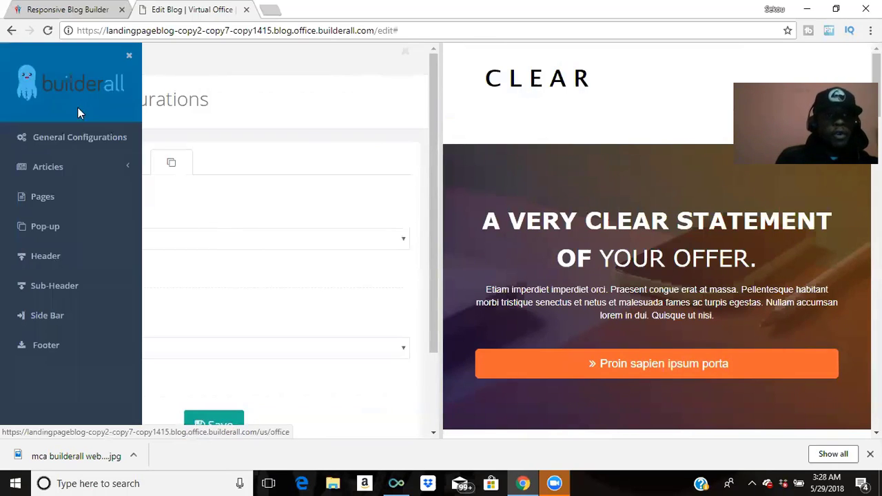
pyautogui.click(78, 177)
pyautogui.click(72, 192)
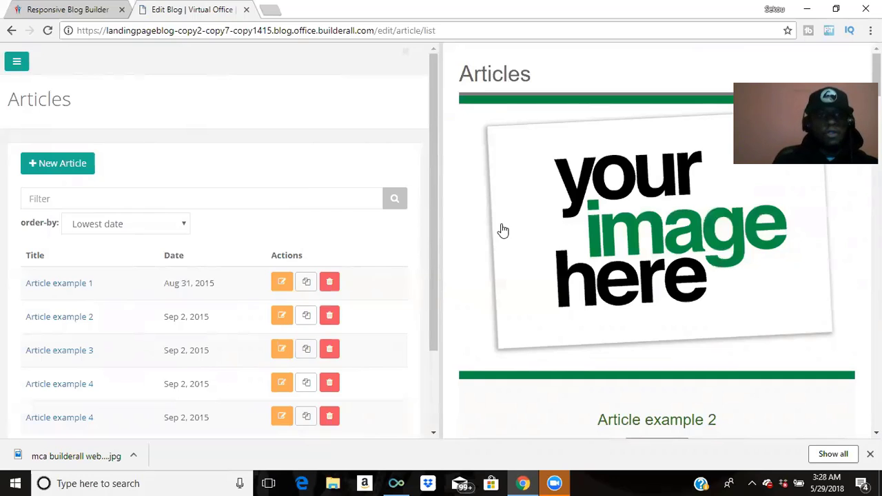
pyautogui.scroll(-4, 499, 230)
pyautogui.scroll(-1, 556, 193)
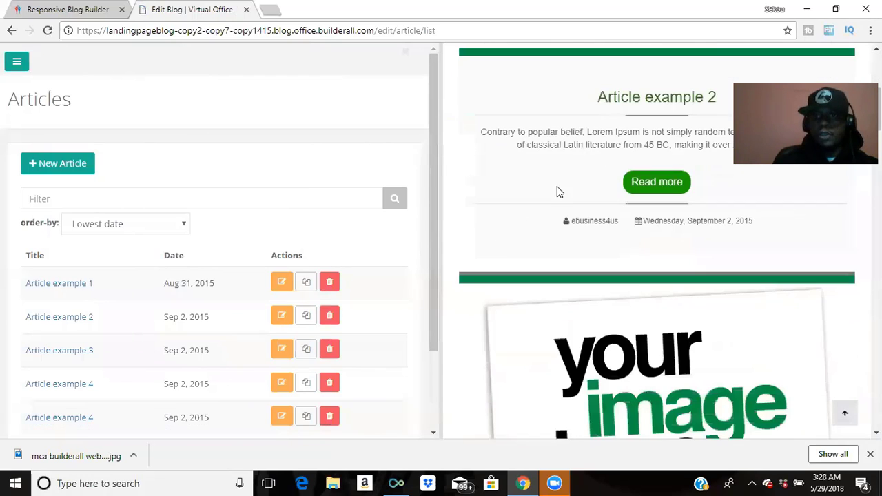
pyautogui.scroll(-1, 620, 254)
pyautogui.scroll(6, 623, 252)
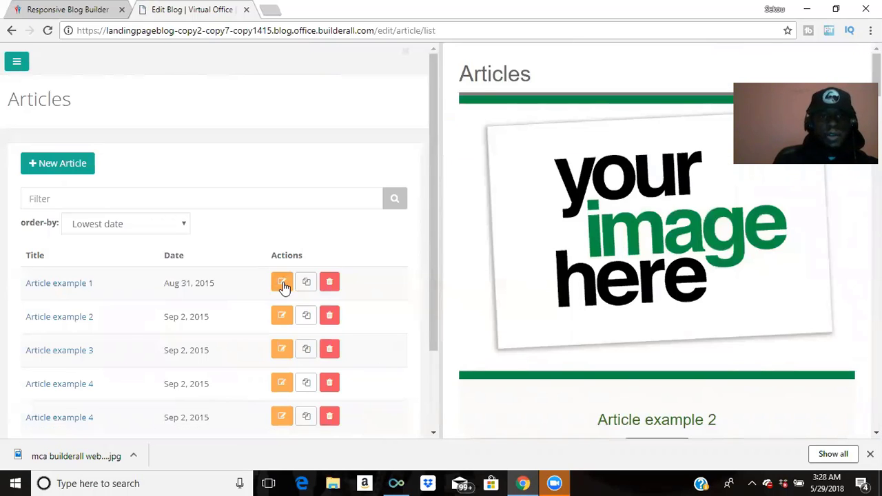
# - Open Article example 1 for editing and try its LinkedIn share link
pyautogui.click(287, 286)
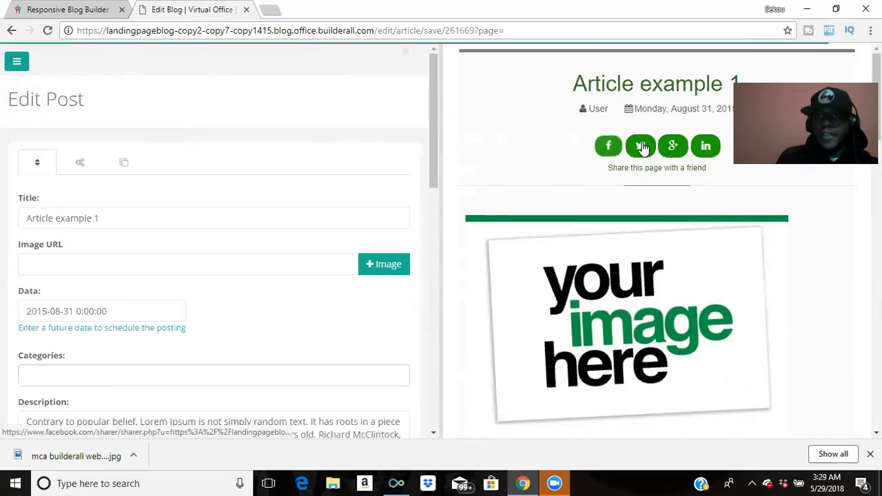
pyautogui.click(705, 153)
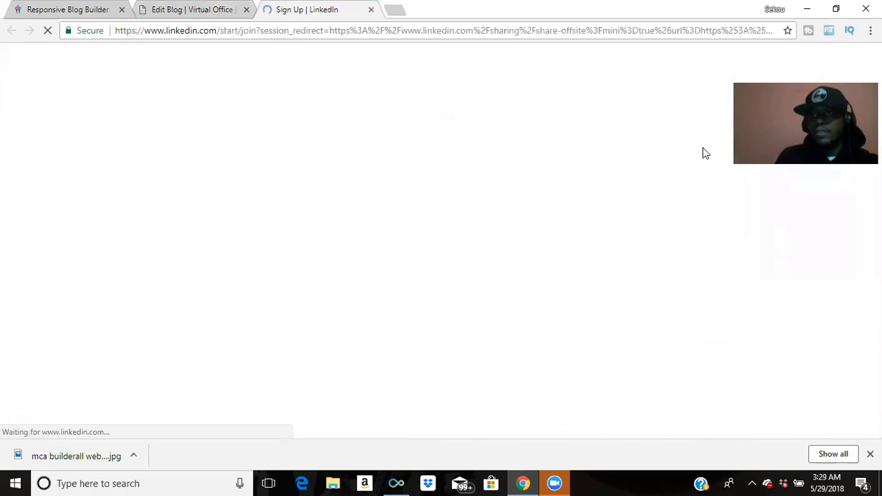
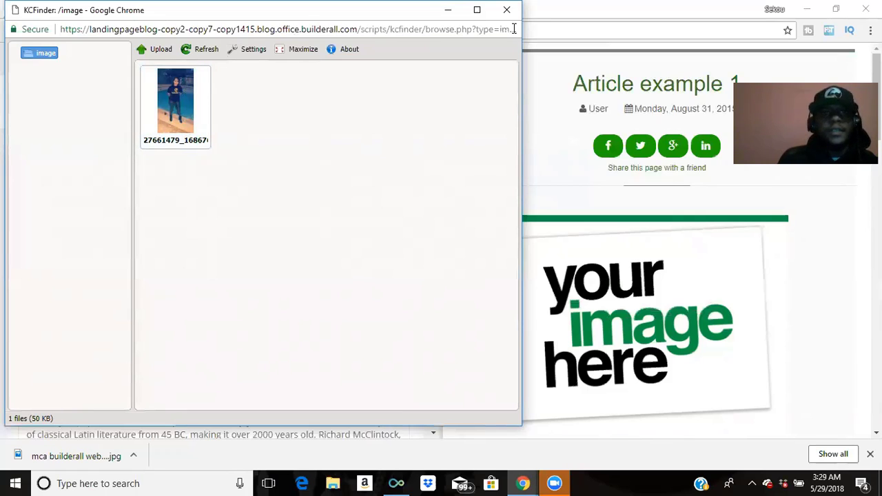
# - Set the image of Article example 1 to the photo stored in the image folder
pyautogui.click(181, 88)
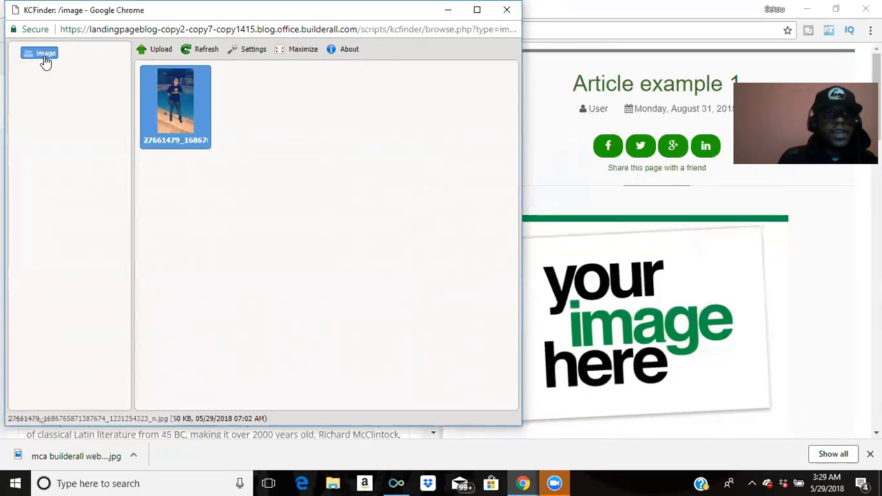
pyautogui.doubleClick(163, 85)
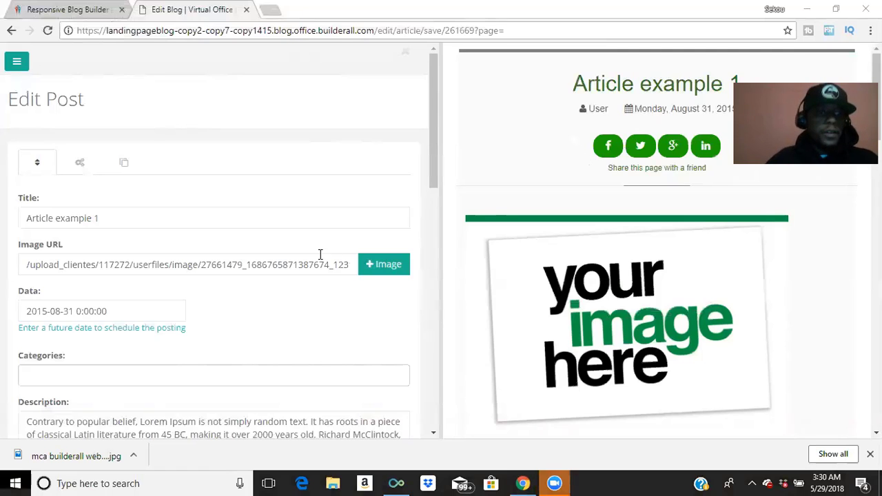
# - Examine the post's categories, description, article text editor and body content down to the end of the form
pyautogui.scroll(-3, 321, 254)
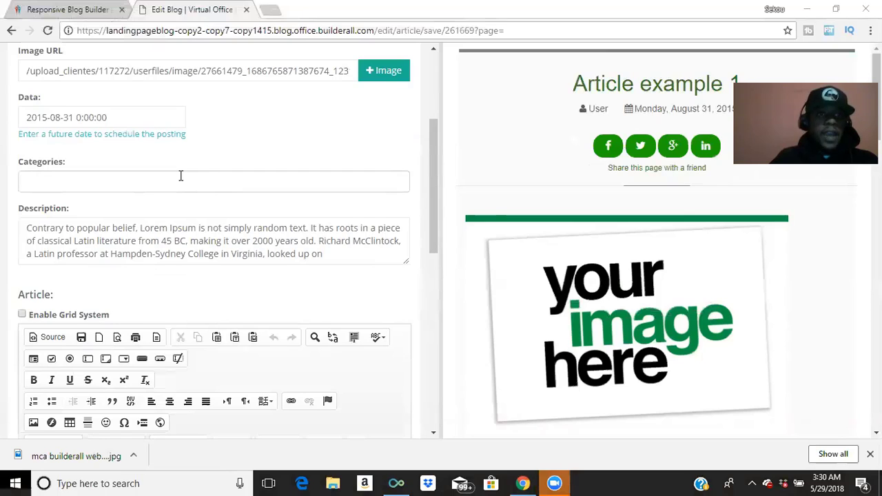
pyautogui.scroll(-2, 181, 176)
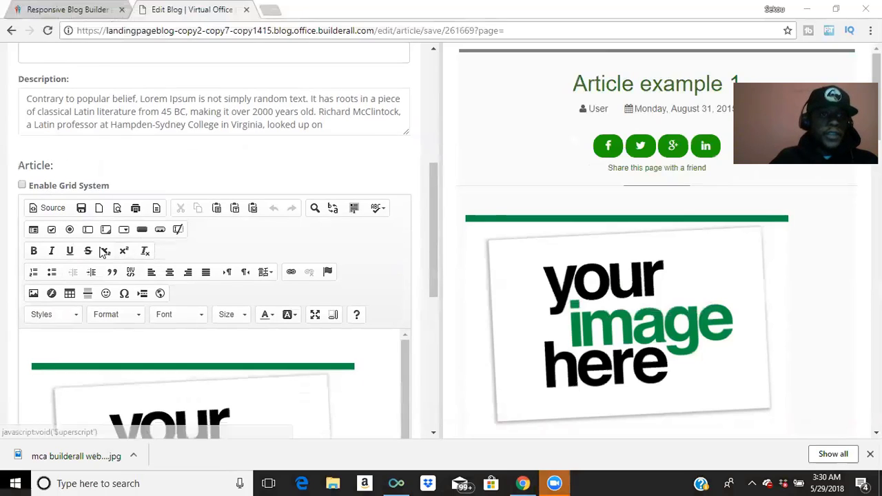
pyautogui.scroll(-1, 154, 167)
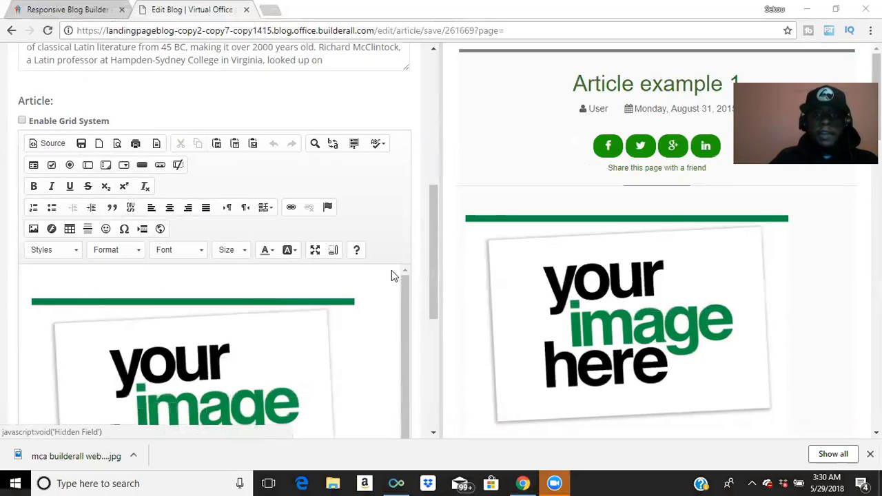
pyautogui.scroll(-1, 297, 265)
pyautogui.scroll(-1, 297, 266)
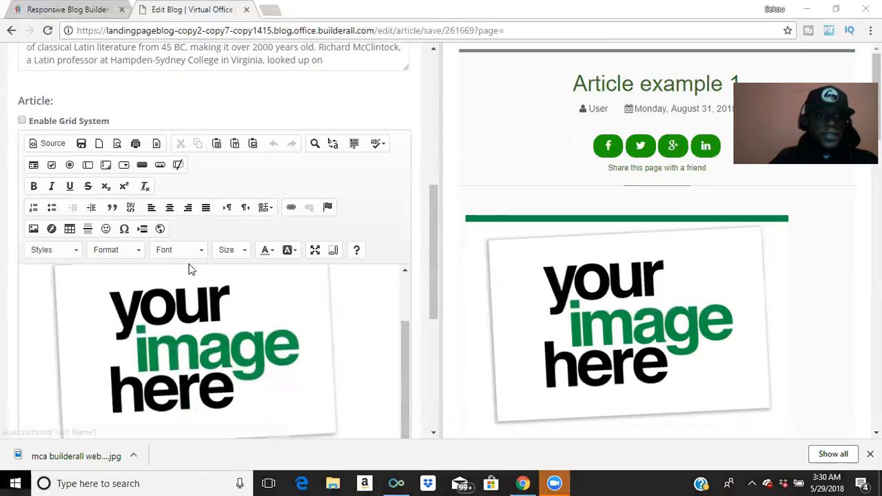
pyautogui.scroll(-2, 238, 324)
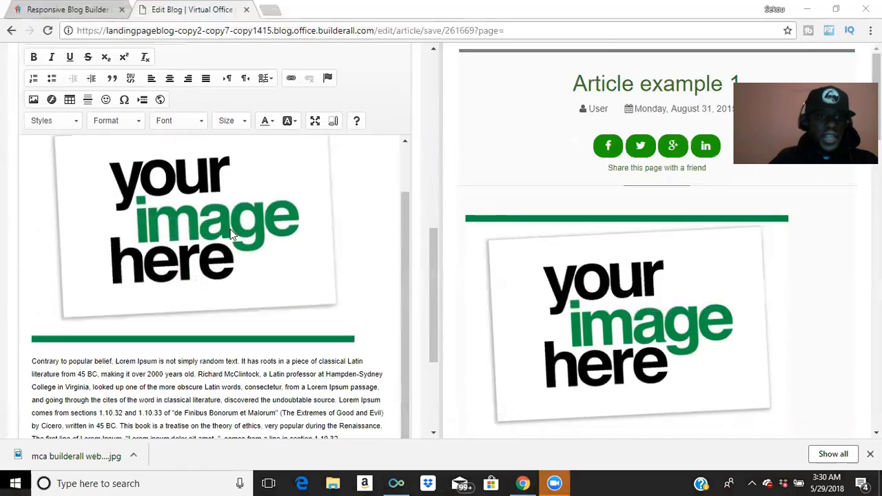
pyautogui.scroll(-3, 234, 276)
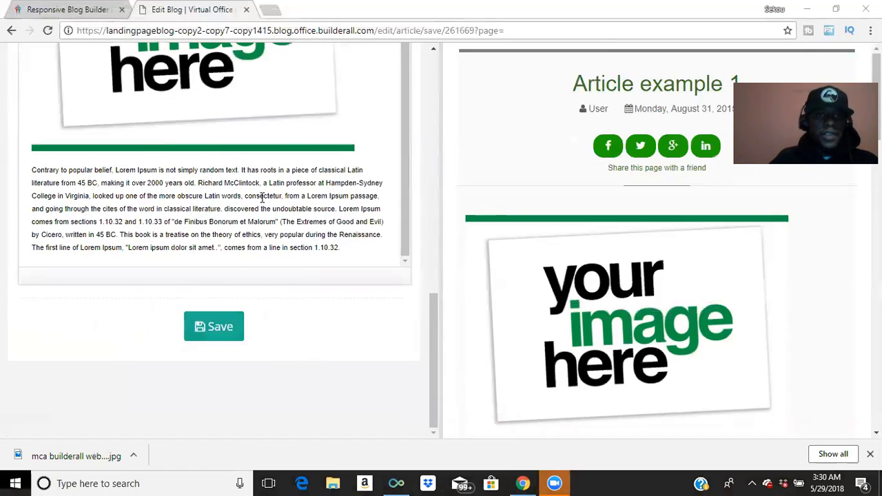
pyautogui.scroll(2, 262, 198)
pyautogui.scroll(3, 267, 185)
pyautogui.scroll(7, 269, 180)
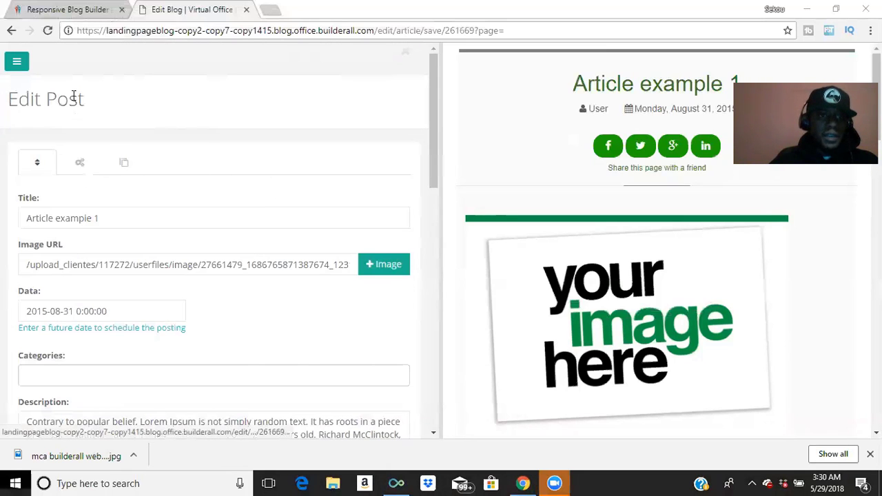
# - Open the list of the blog's pages
pyautogui.click(17, 64)
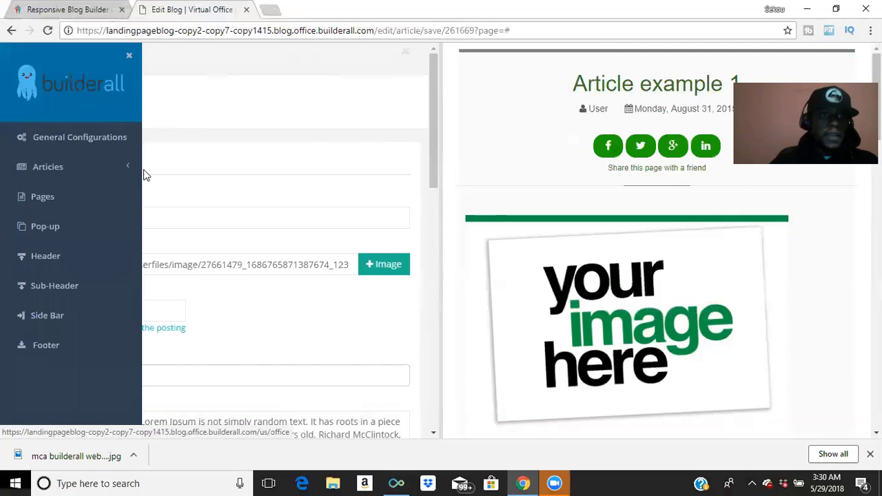
pyautogui.click(79, 201)
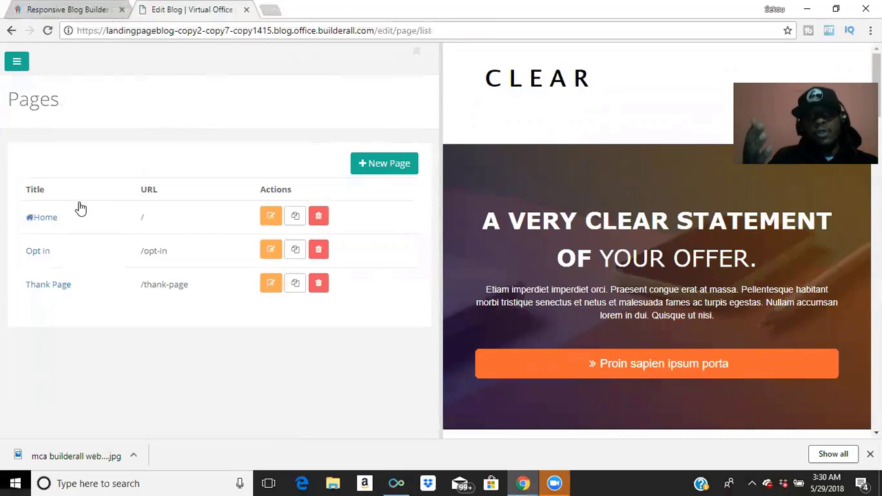
# - Open the Home page for editing and add 50% / 50% two-column rows to its first container
pyautogui.click(271, 221)
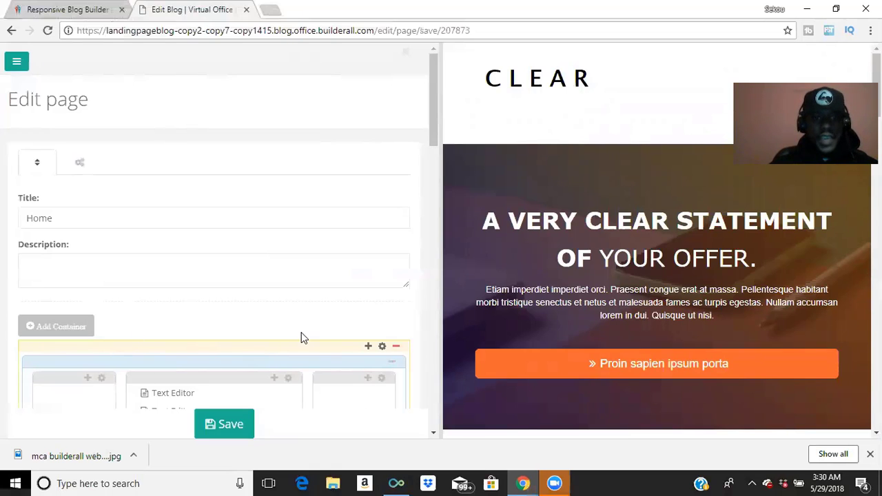
pyautogui.scroll(-3, 344, 279)
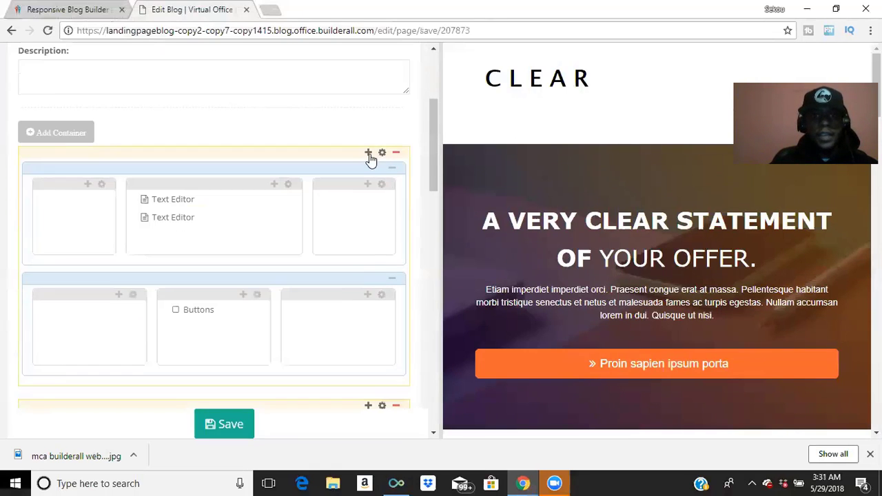
pyautogui.click(368, 154)
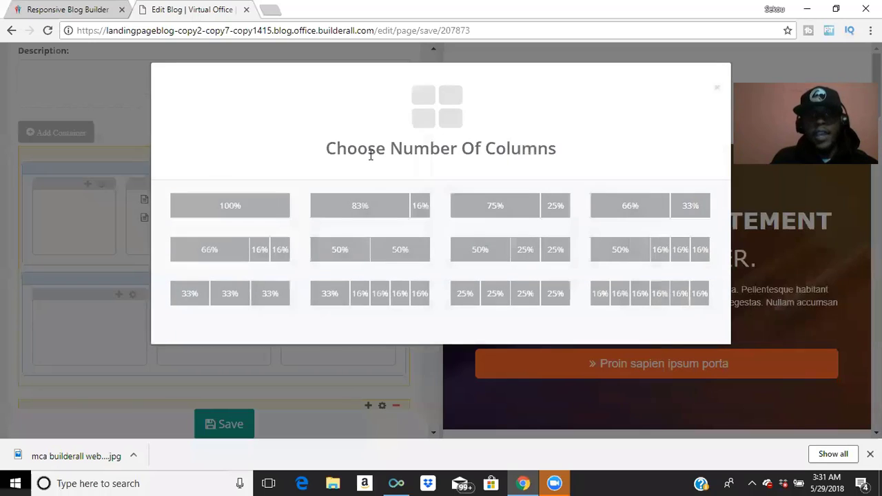
pyautogui.click(386, 263)
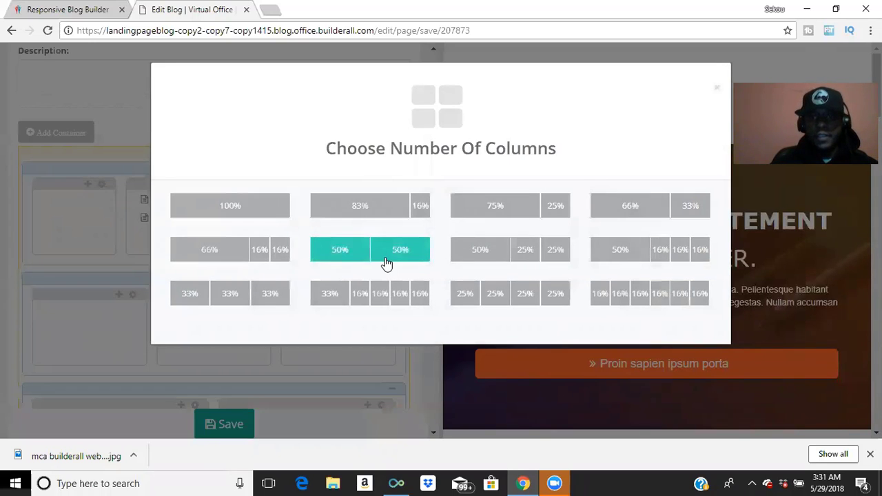
pyautogui.click(716, 88)
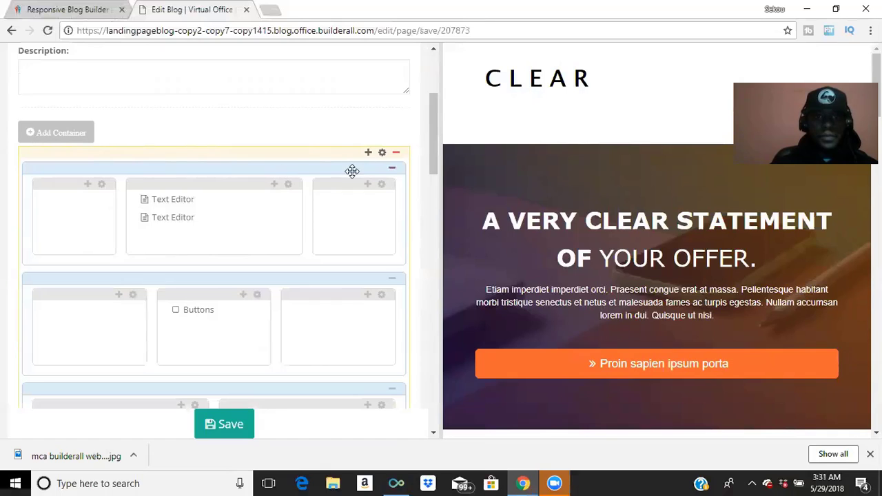
# - Add a Contact Form plug-in with its default settings to the middle column of the first container's first row
pyautogui.click(275, 185)
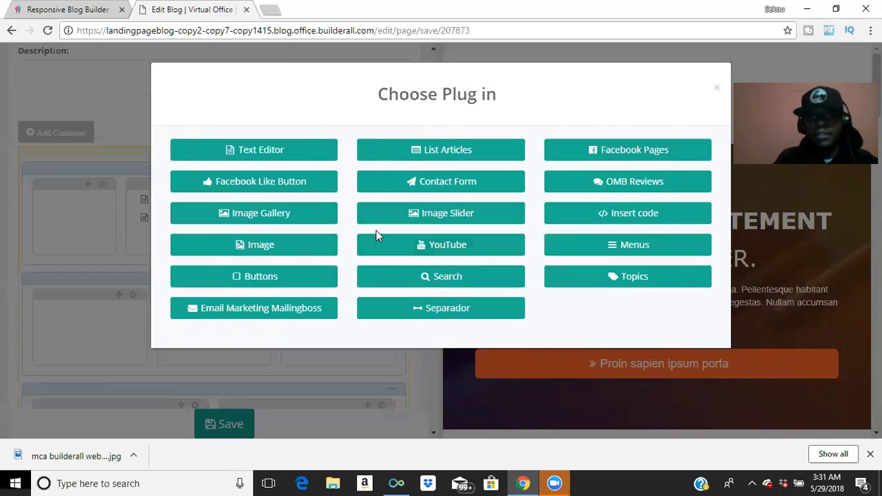
pyautogui.click(461, 182)
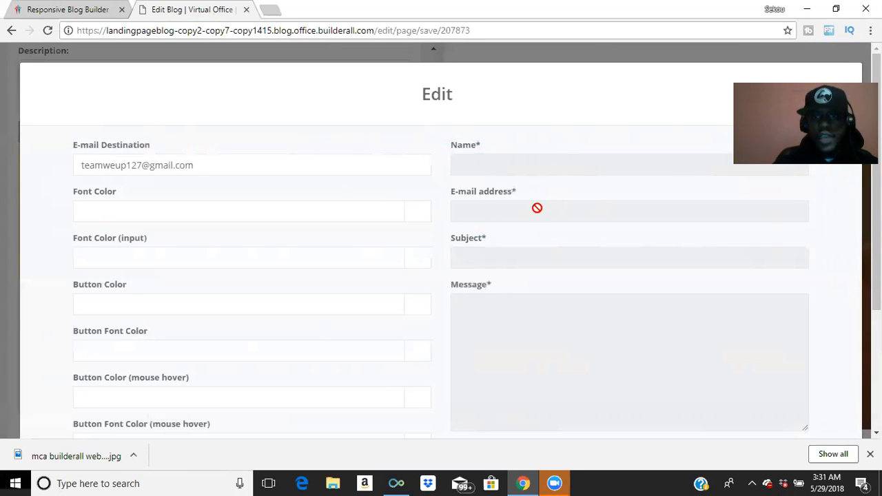
pyautogui.scroll(-2, 536, 206)
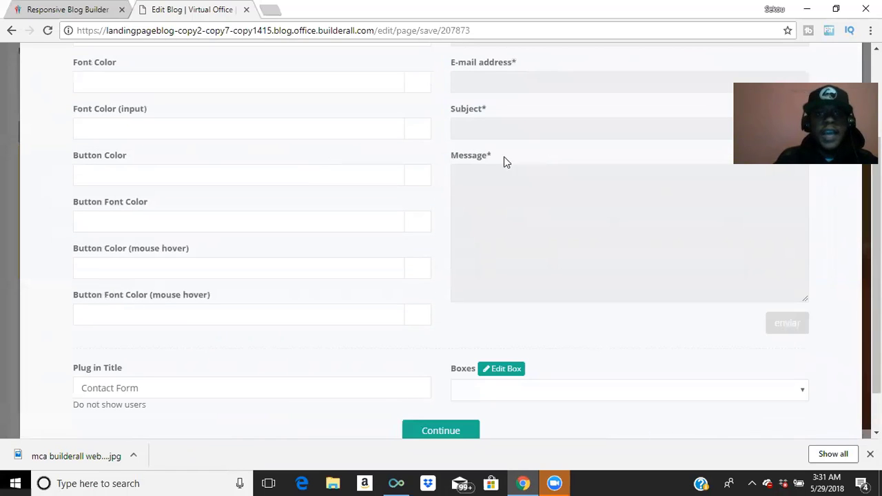
pyautogui.scroll(2, 446, 188)
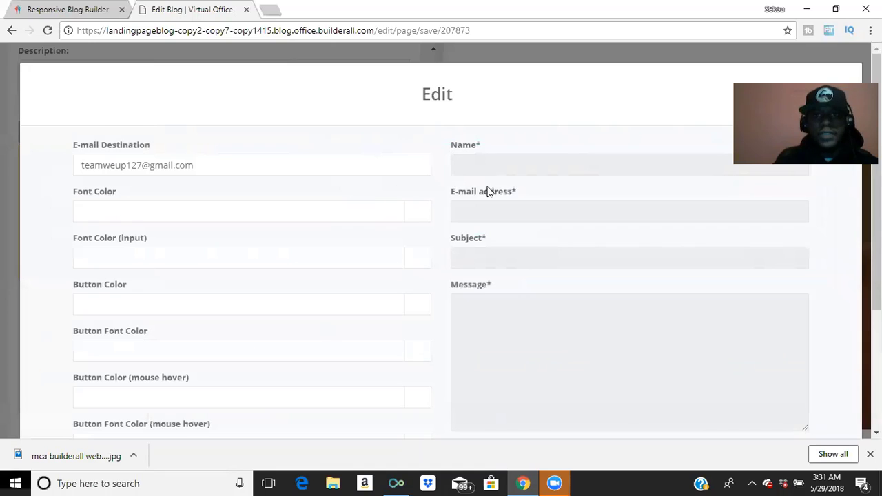
pyautogui.scroll(-1, 445, 220)
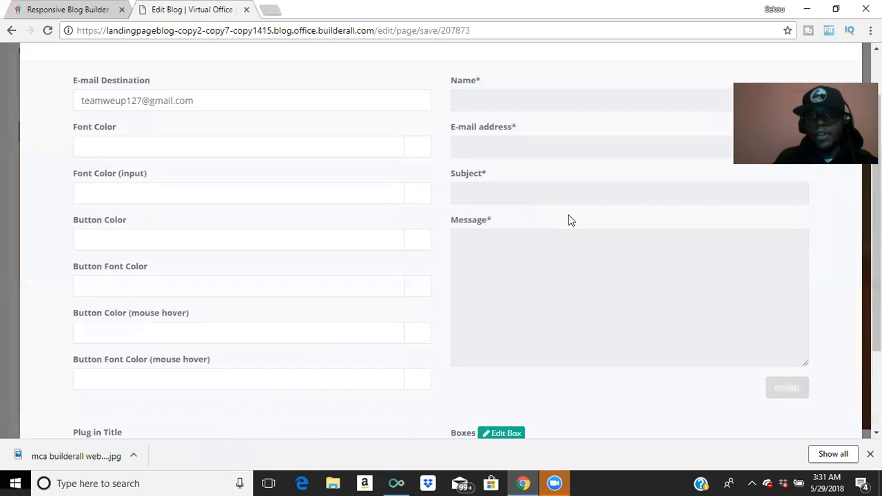
pyautogui.scroll(-2, 546, 234)
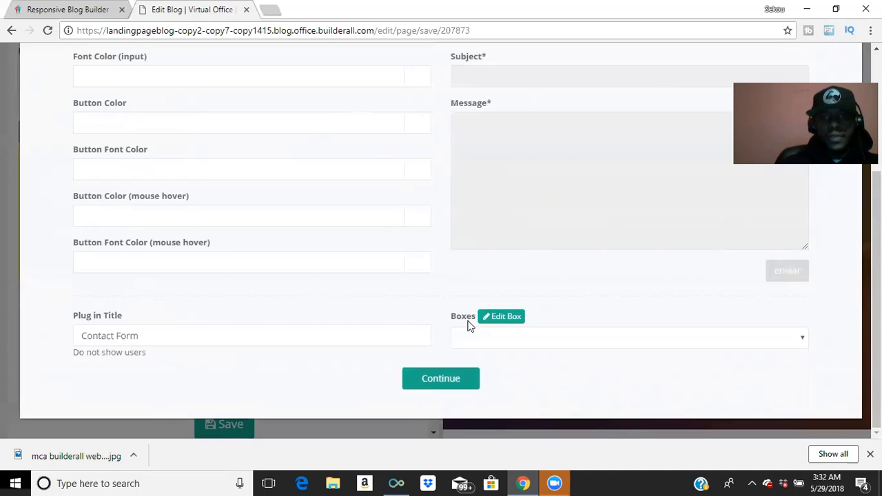
pyautogui.click(470, 380)
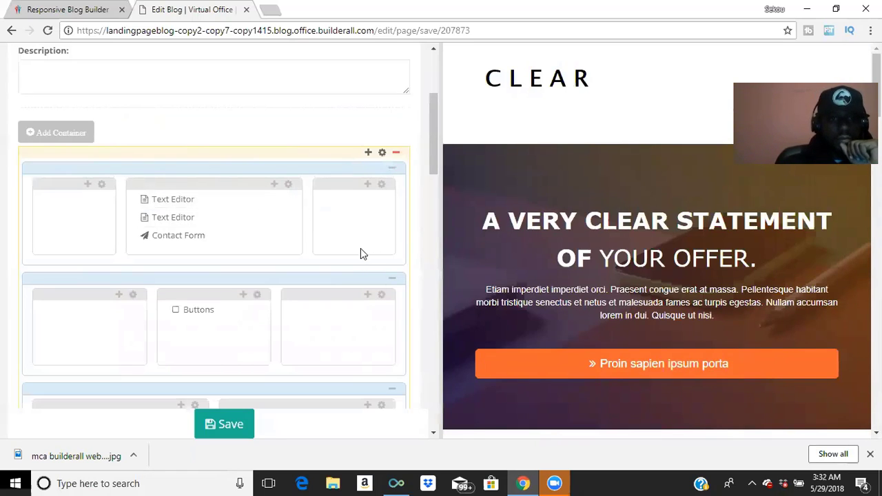
# - View the page contents editor of the first Text Editor plug-in above the Contact Form and close it
pyautogui.moveTo(277, 191)
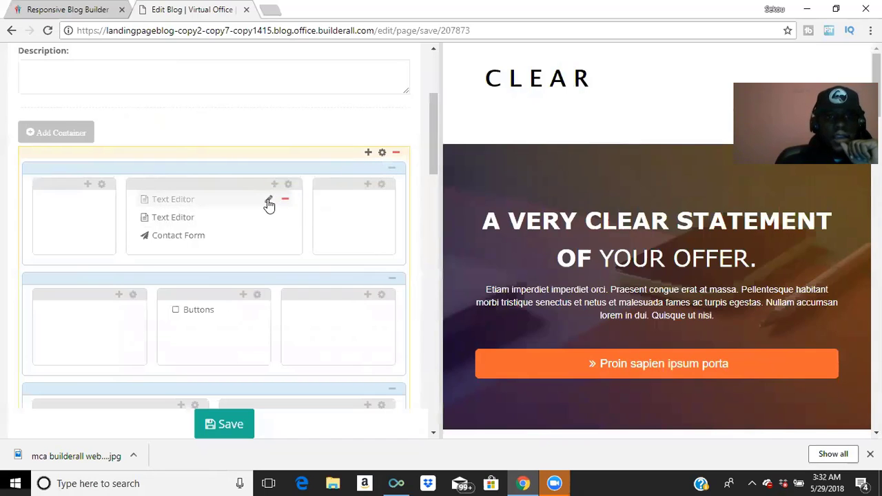
pyautogui.click(269, 200)
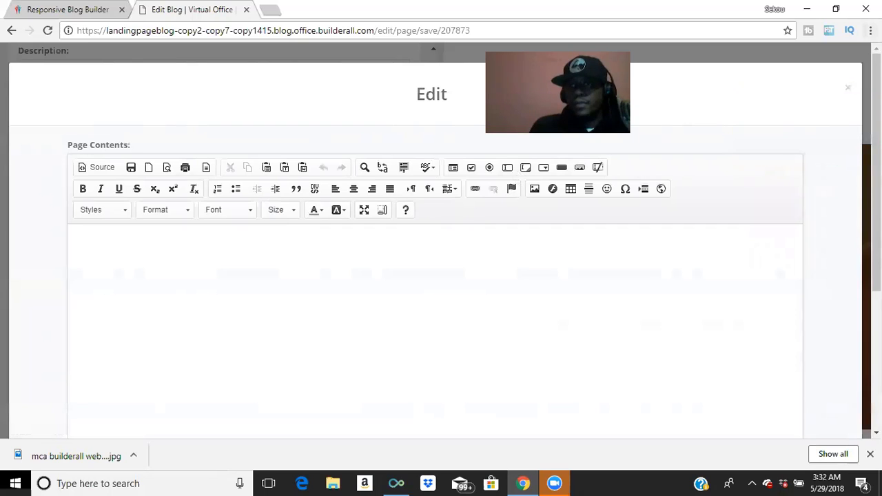
pyautogui.press('Escape')
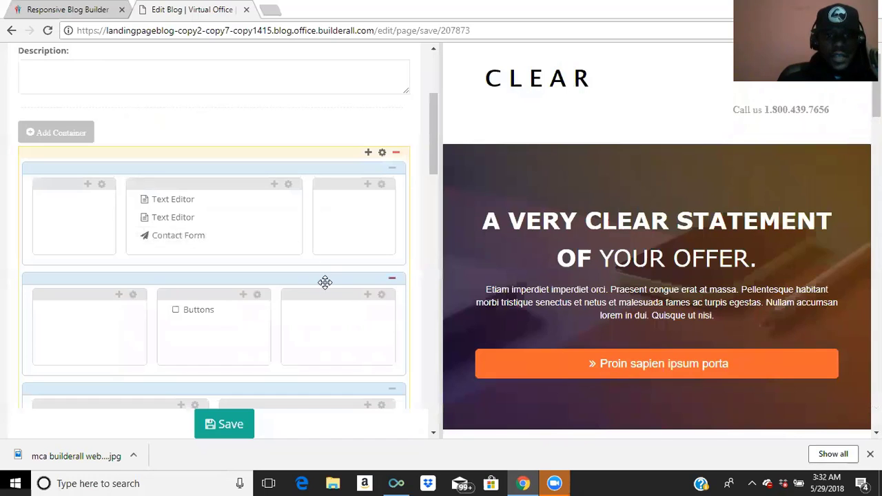
# - Examine the Home page preview and the arrangement of containers, columns and plug-ins further down the page
pyautogui.scroll(-3, 325, 281)
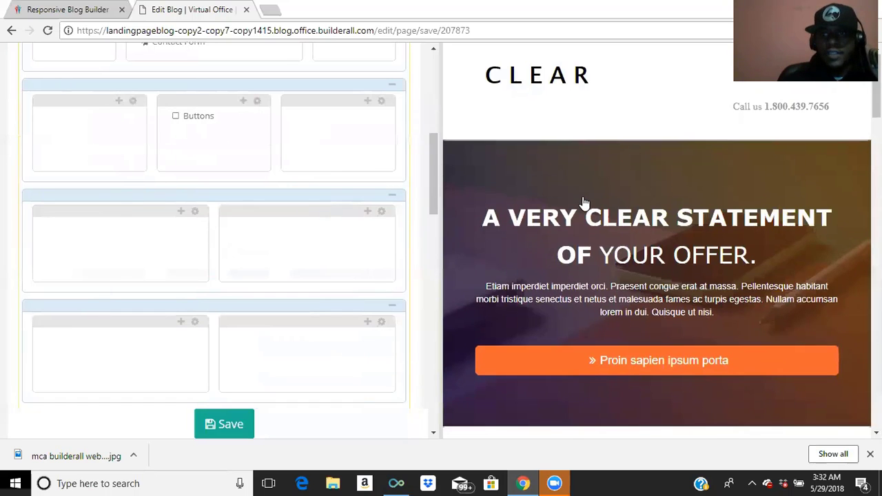
pyautogui.scroll(-7, 584, 203)
pyautogui.scroll(-4, 583, 203)
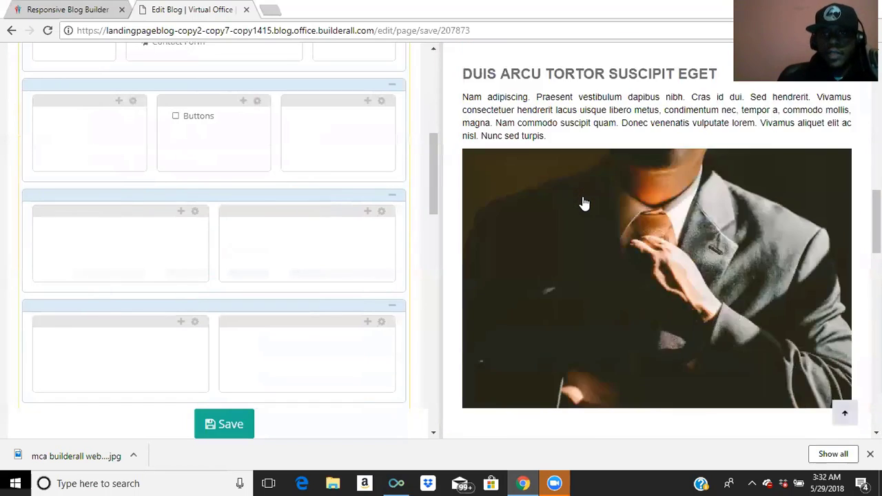
pyautogui.scroll(7, 583, 203)
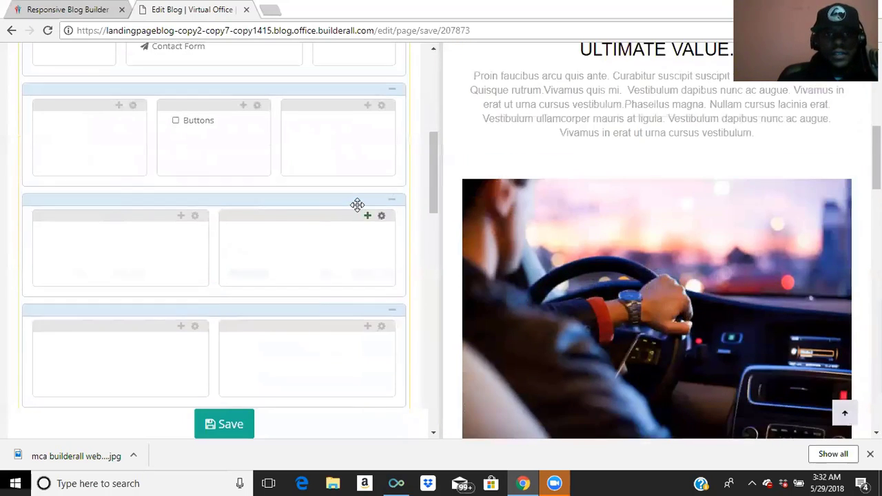
pyautogui.scroll(3, 353, 291)
pyautogui.scroll(-3, 352, 291)
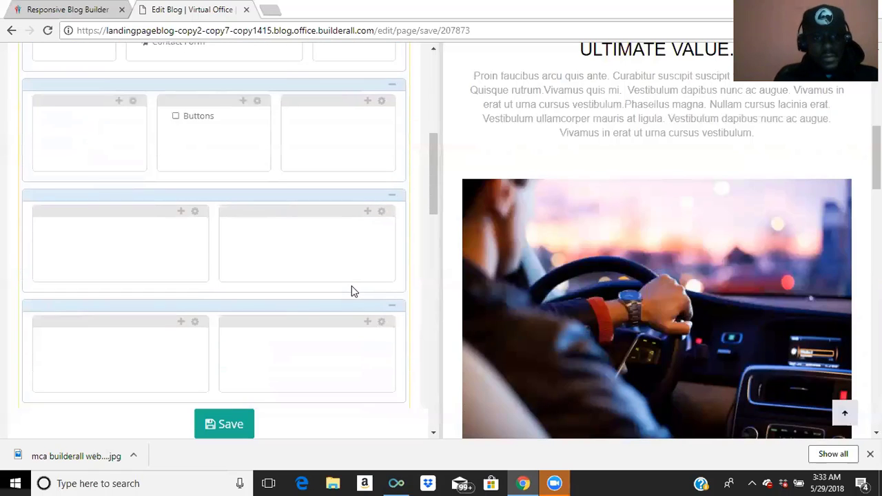
pyautogui.scroll(-3, 351, 291)
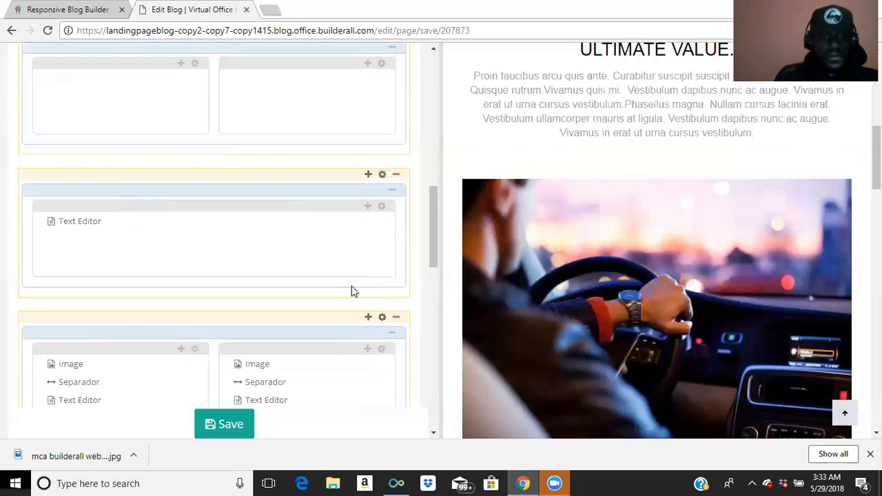
pyautogui.scroll(-1, 352, 292)
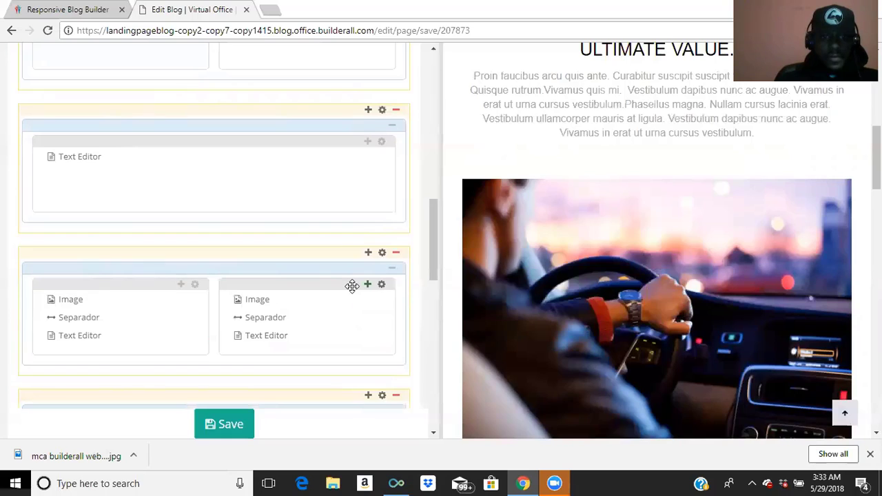
# - Review the target, image size and other settings of the tie photo's Image plug-in in the two-column container
pyautogui.moveTo(361, 302)
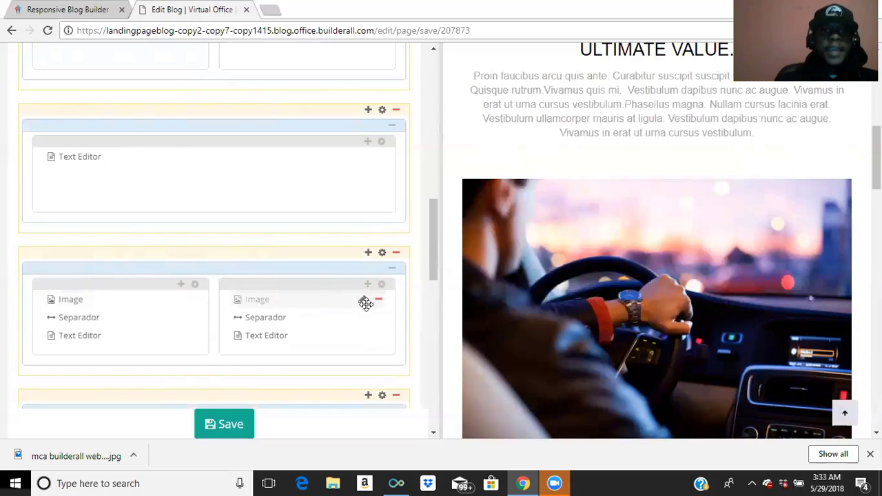
pyautogui.click(368, 285)
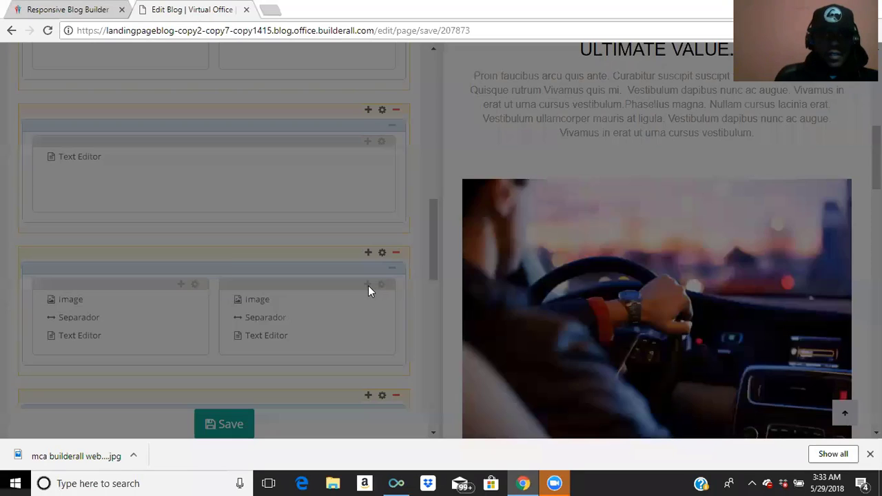
pyautogui.click(743, 131)
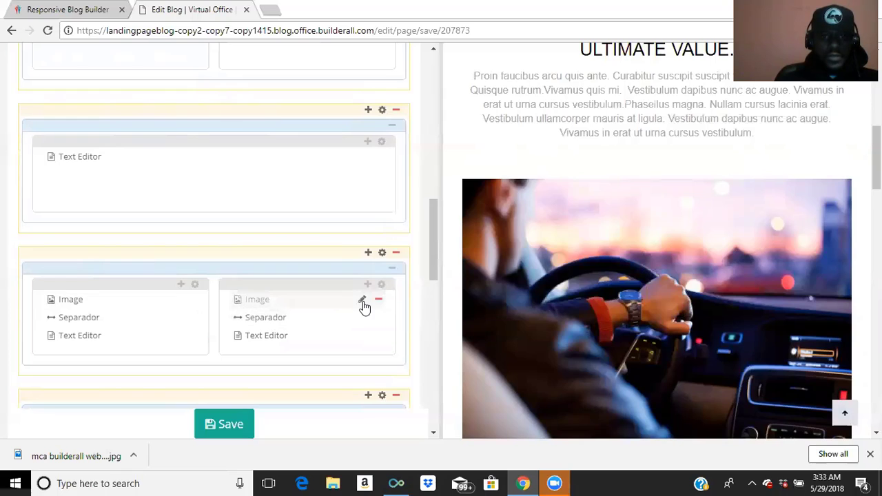
pyautogui.click(362, 302)
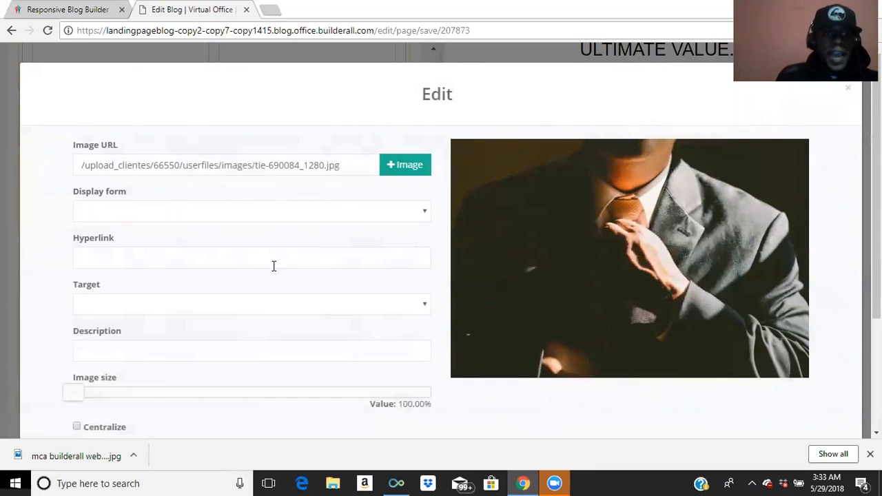
pyautogui.click(341, 306)
pyautogui.click(317, 305)
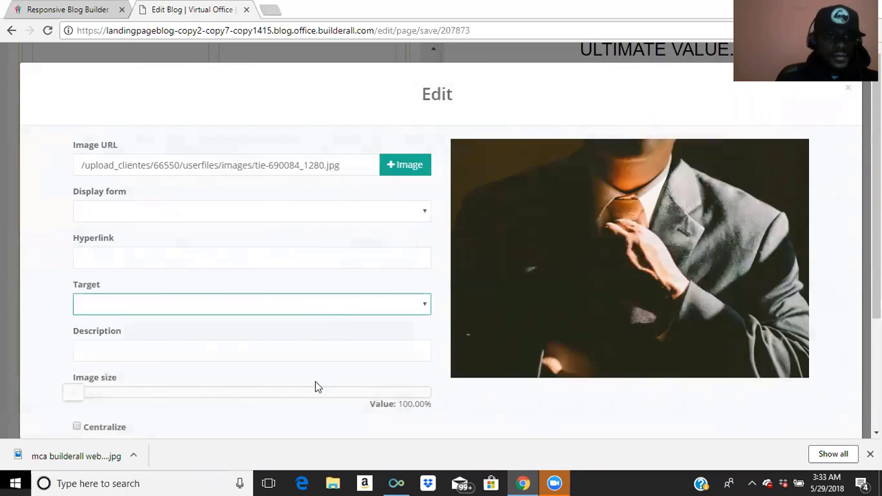
pyautogui.scroll(-2, 255, 351)
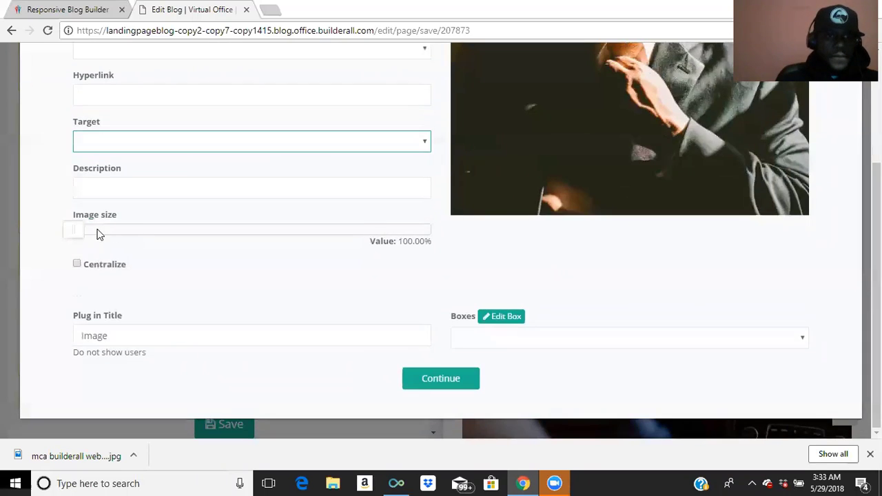
pyautogui.moveTo(71, 230); pyautogui.dragTo(43, 246)
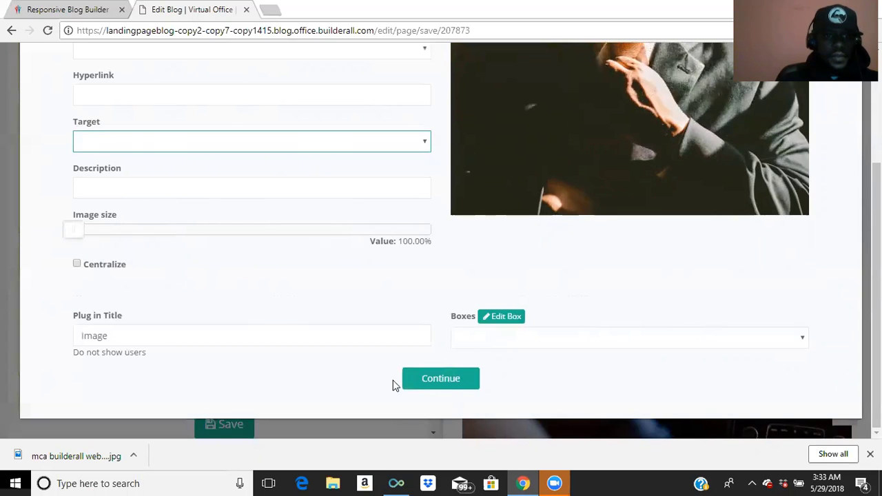
pyautogui.click(463, 383)
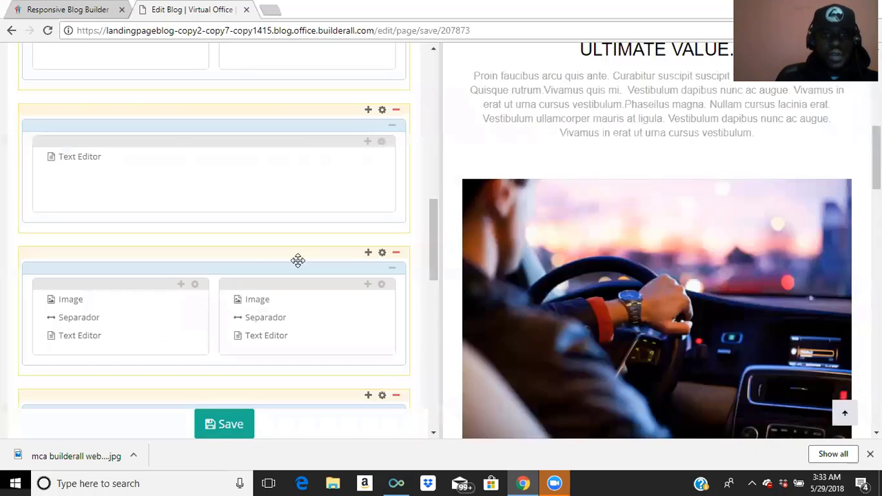
# - Move the Image below the Text Editor in the last column of the four-column row and save the Home page
pyautogui.scroll(-5, 406, 266)
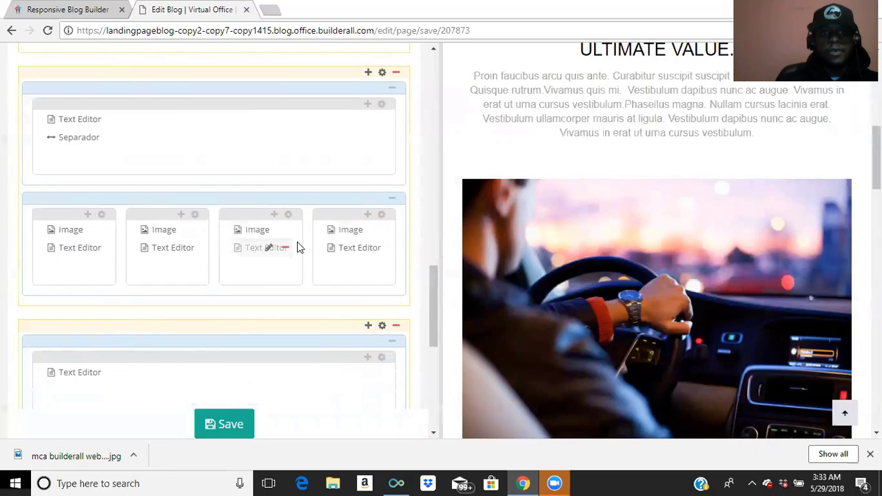
pyautogui.moveTo(342, 232); pyautogui.dragTo(353, 251)
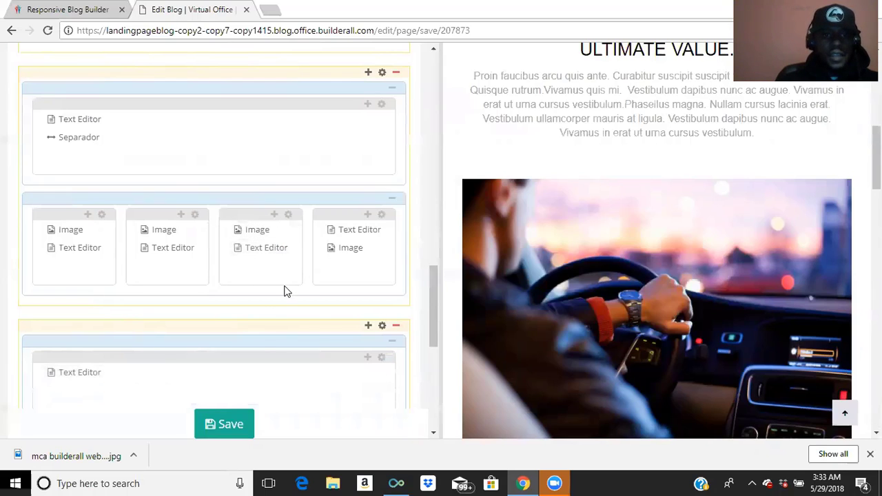
pyautogui.scroll(-3, 283, 310)
pyautogui.click(233, 425)
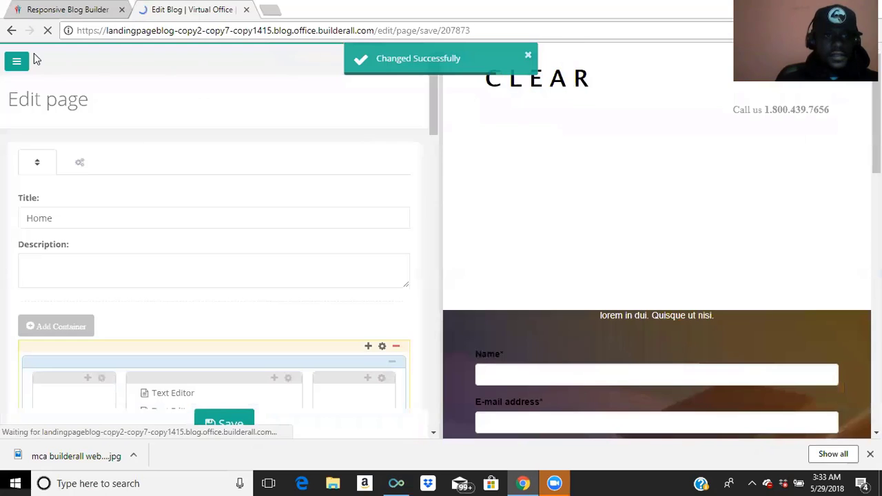
# - Open the blog's Header settings and view the container and Fixed options
pyautogui.click(17, 63)
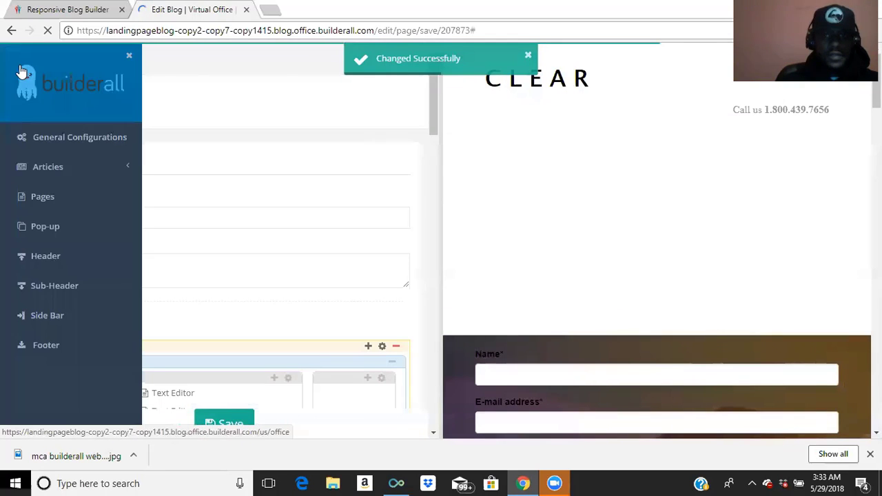
pyautogui.click(72, 255)
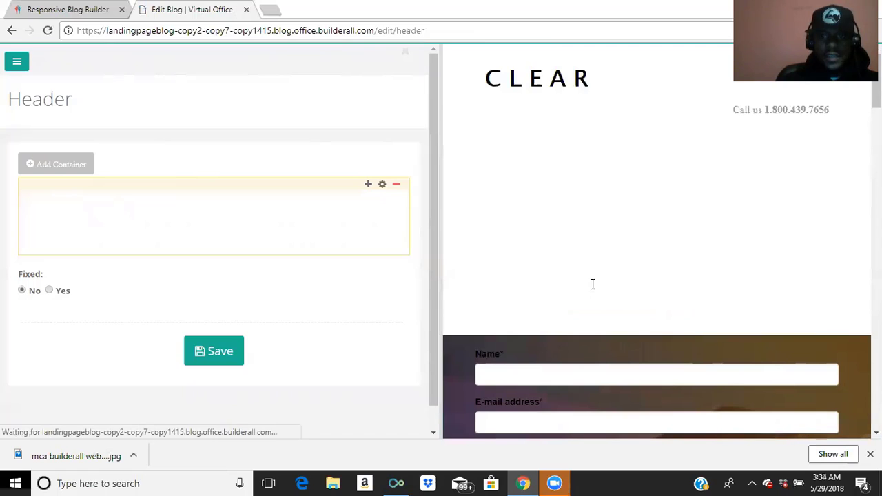
pyautogui.scroll(-1, 250, 250)
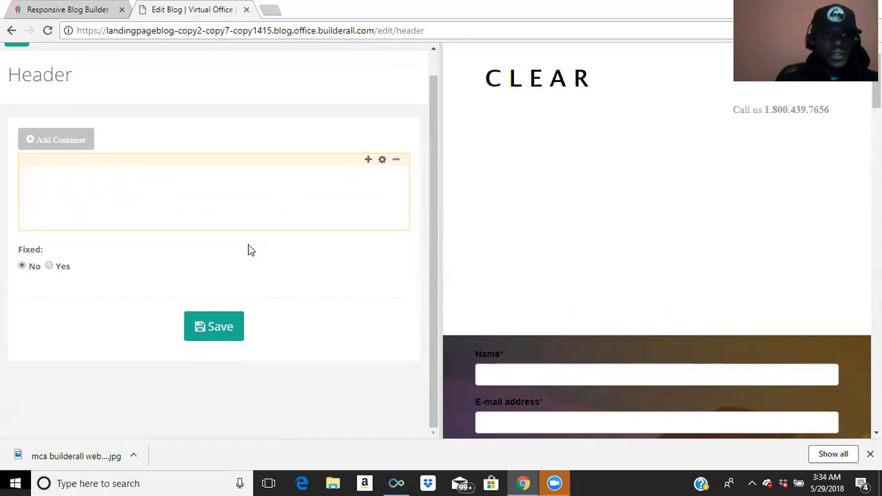
# - Save the blog's Header settings with Fixed left at No
pyautogui.scroll(1, 250, 243)
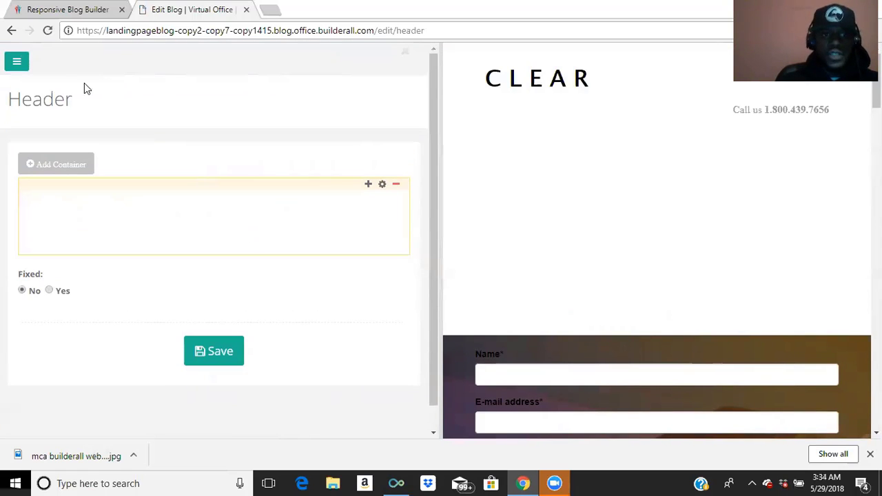
pyautogui.click(18, 64)
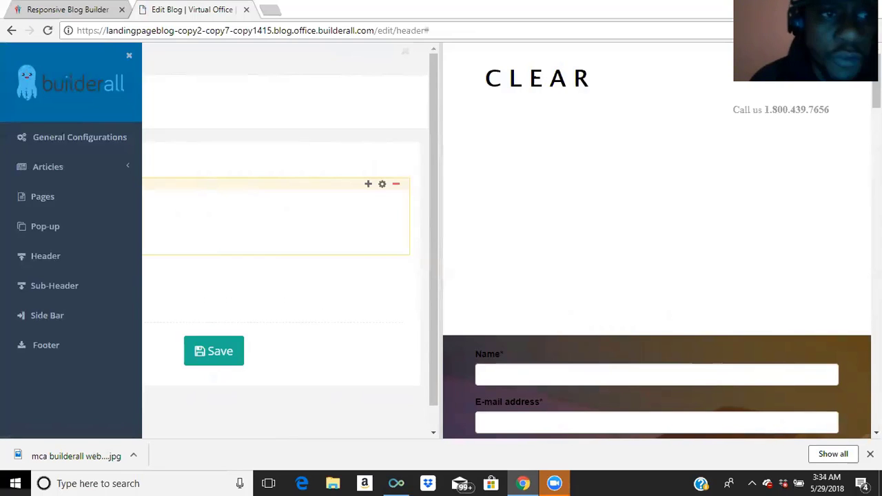
pyautogui.click(129, 55)
pyautogui.click(198, 352)
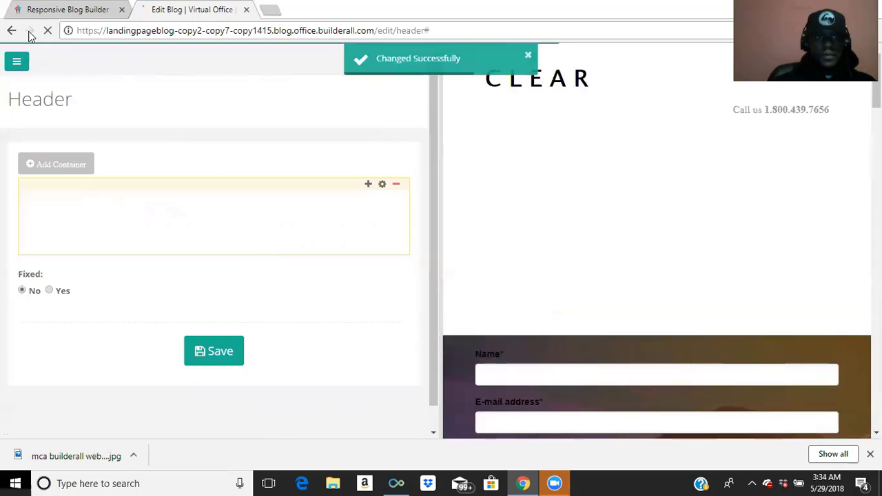
# - Open the blog's General Configurations and collapse the editing pane to view the full-width page preview
pyautogui.click(17, 62)
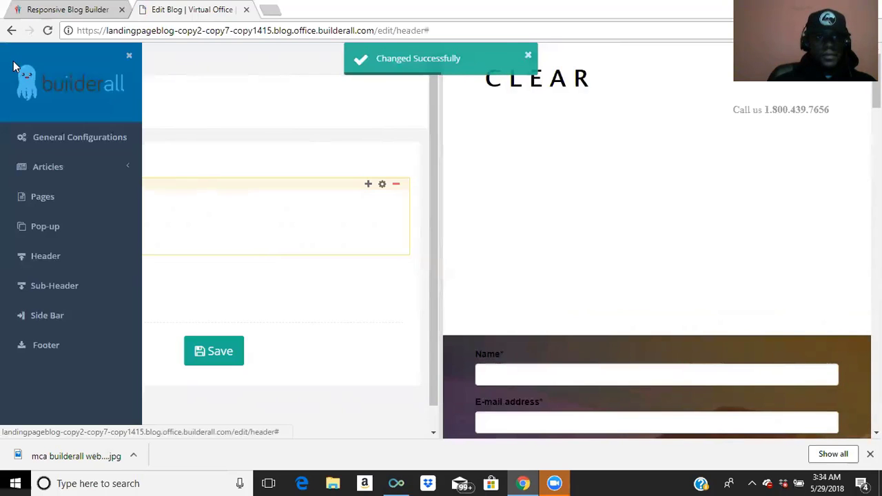
pyautogui.click(81, 135)
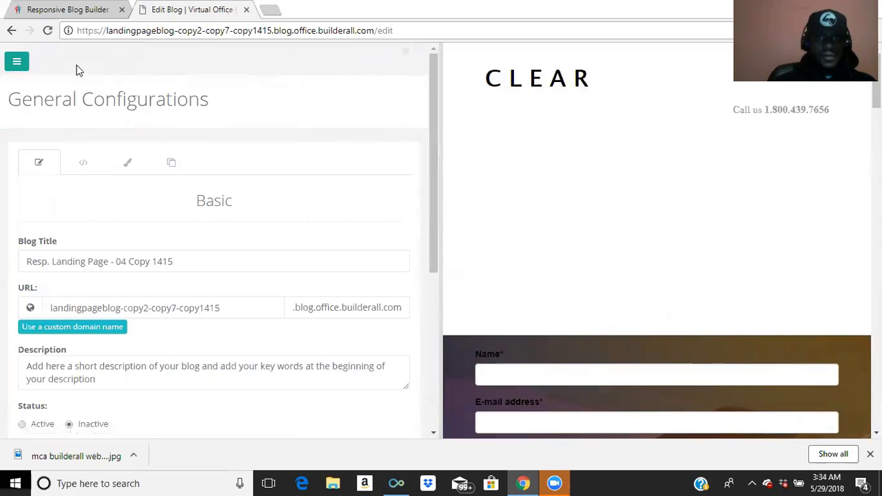
pyautogui.click(405, 52)
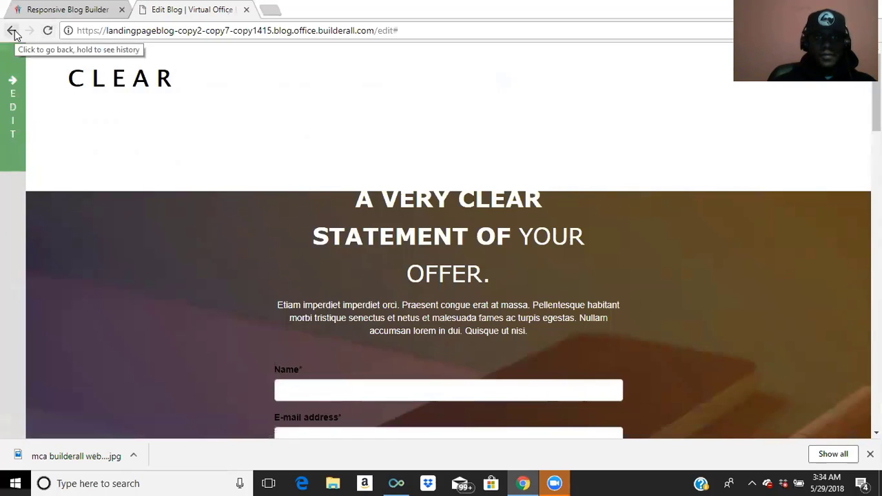
# - Return to the Builderall office page and open the list of existing blogs in the Responsive Blog Builder
pyautogui.click(69, 10)
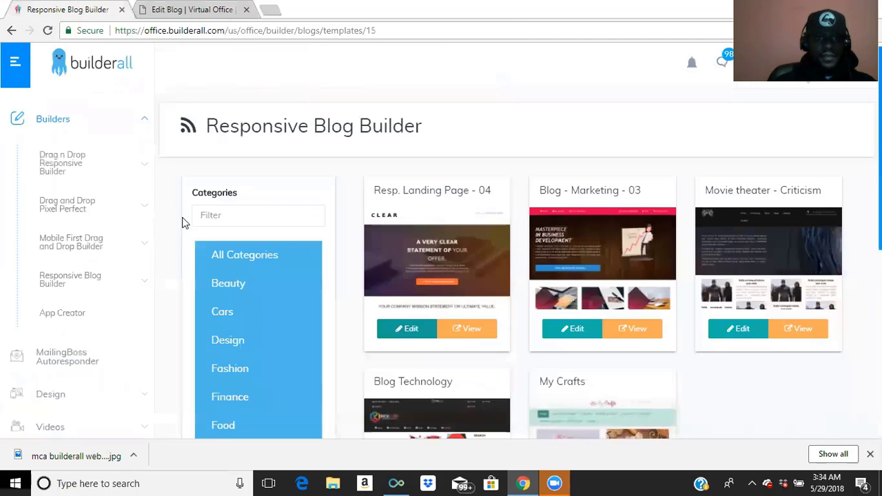
pyautogui.scroll(-2, 65, 257)
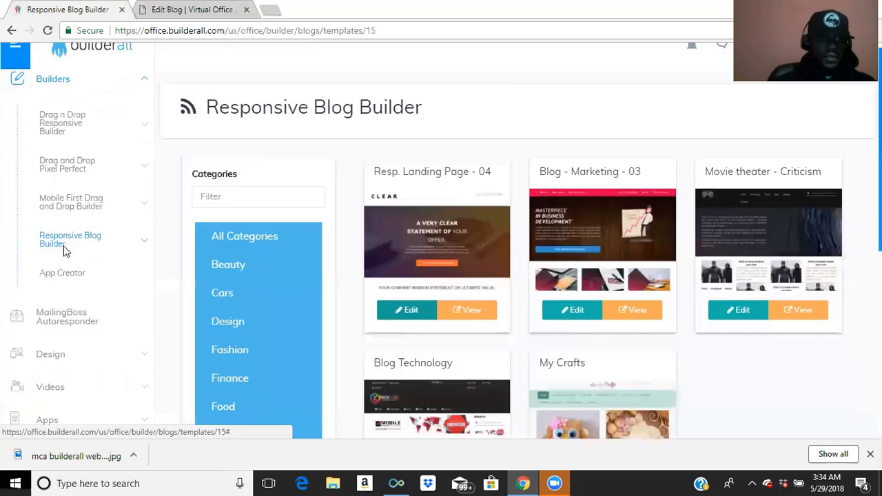
pyautogui.scroll(-1, 63, 245)
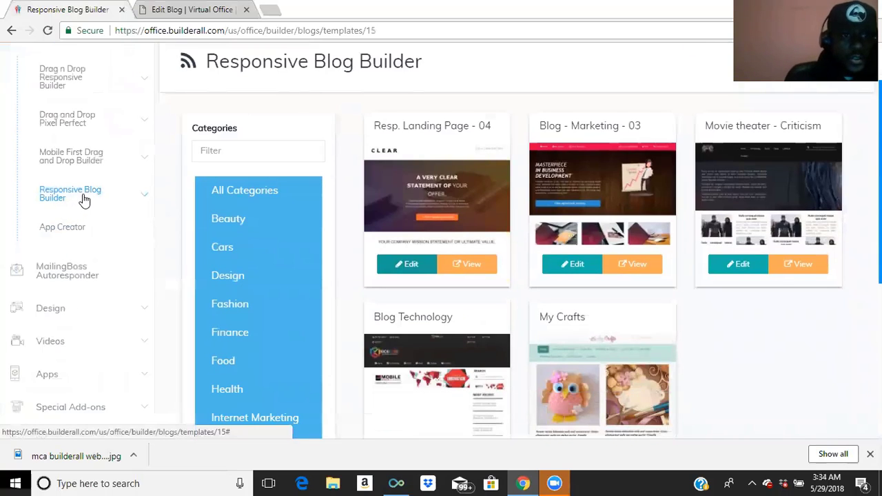
pyautogui.click(86, 196)
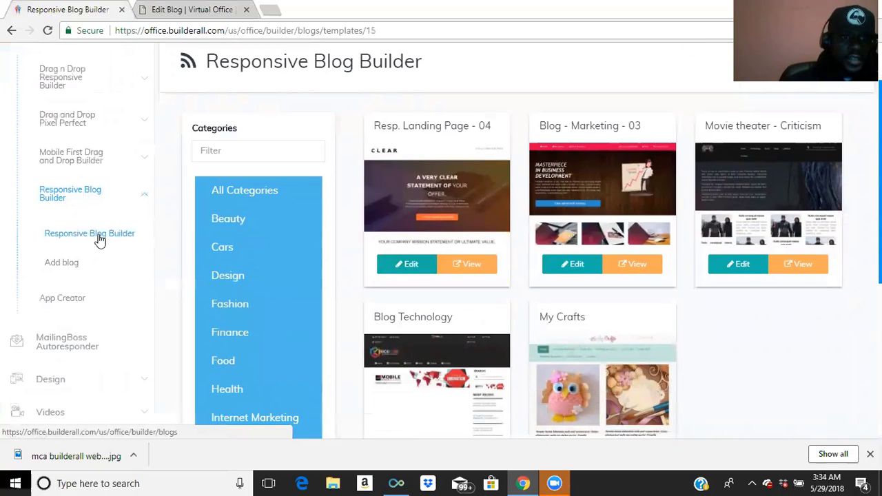
pyautogui.click(98, 241)
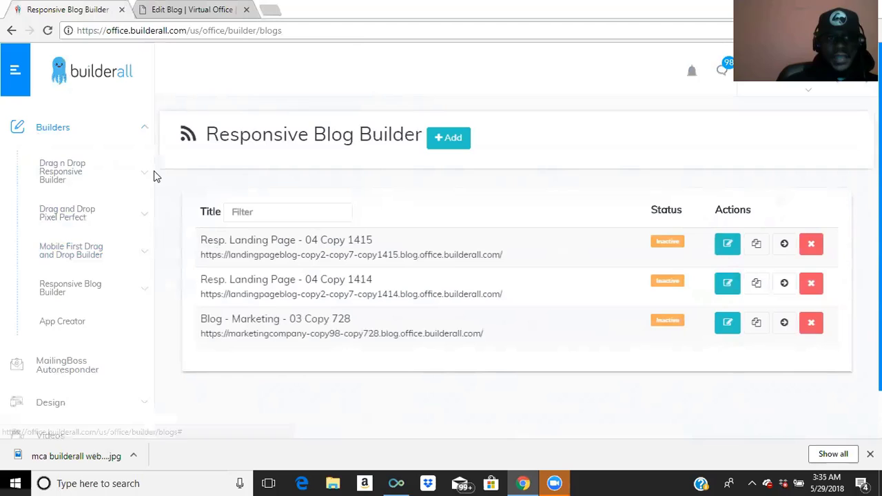
# - Open My Responsive Sites under the Drag n Drop Responsive Builder and start a new website
pyautogui.click(62, 172)
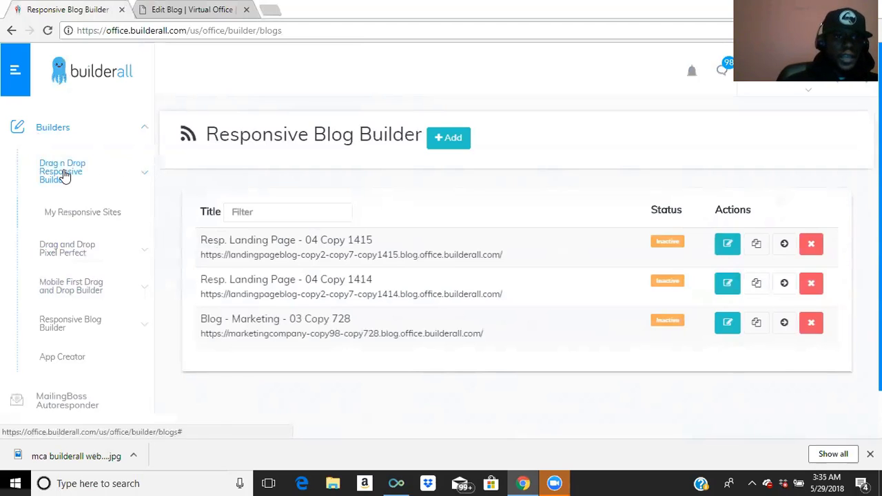
pyautogui.click(84, 217)
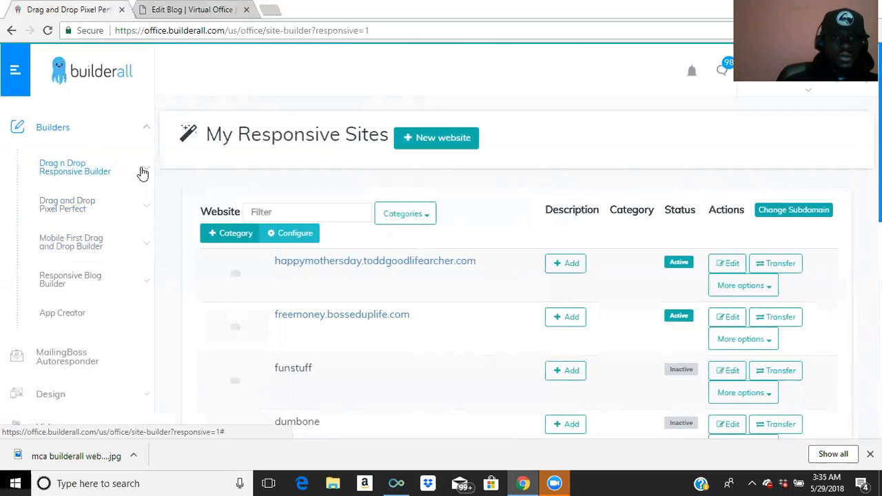
pyautogui.click(445, 146)
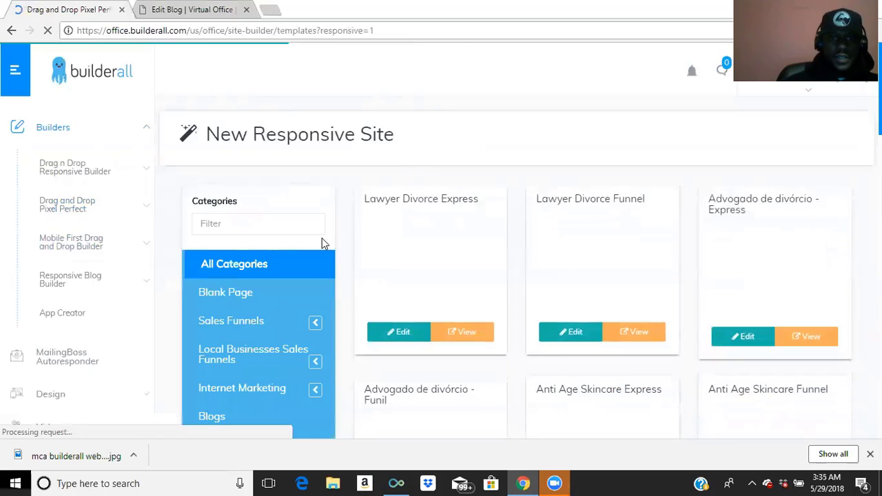
# - Choose the Blank Page #008 template from the Blank Page category for editing and skip the site builder's introduction
pyautogui.scroll(-2, 284, 324)
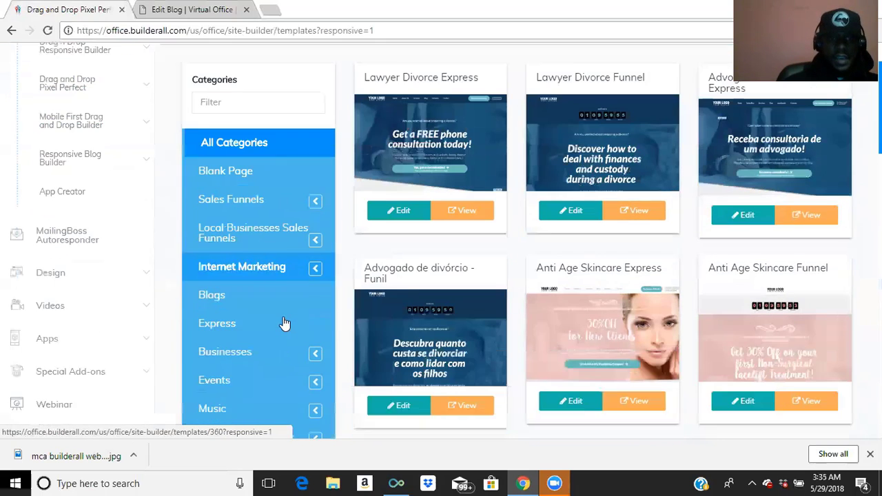
pyautogui.scroll(-2, 248, 299)
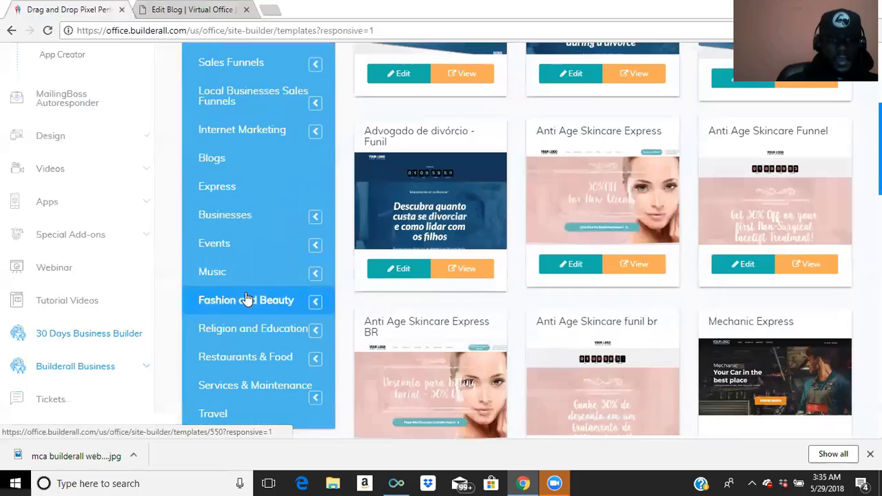
pyautogui.scroll(1, 246, 297)
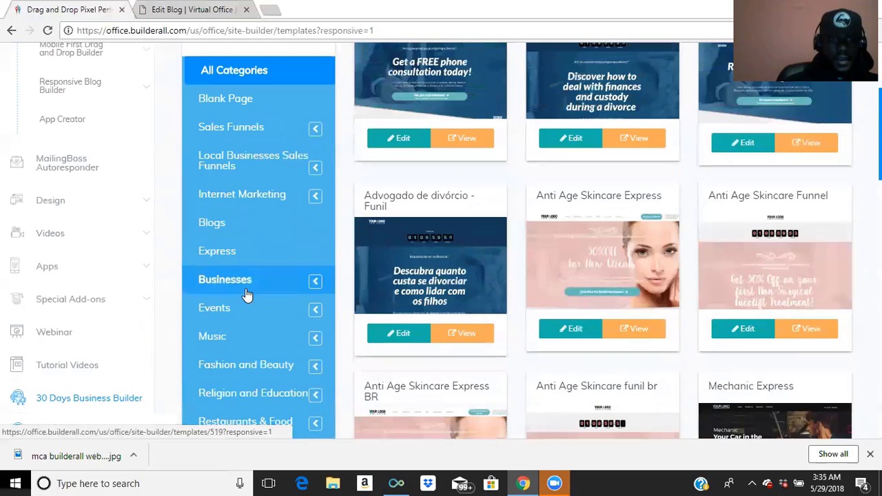
pyautogui.click(233, 103)
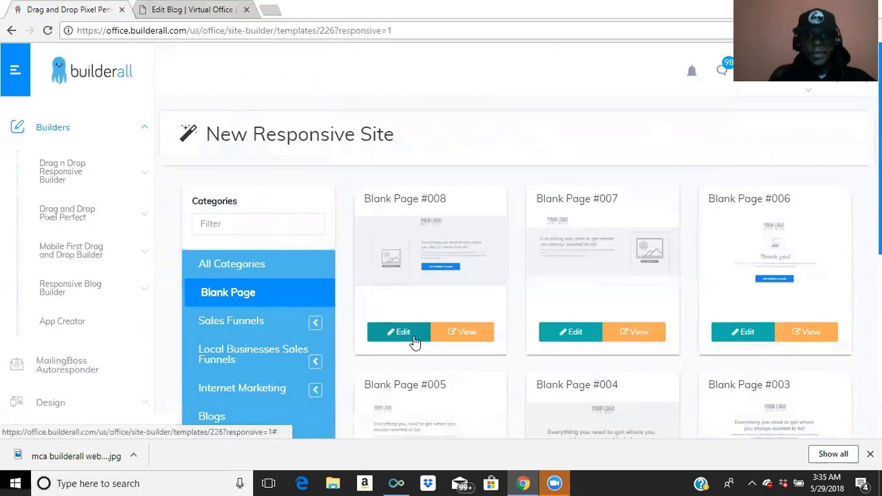
pyautogui.click(402, 332)
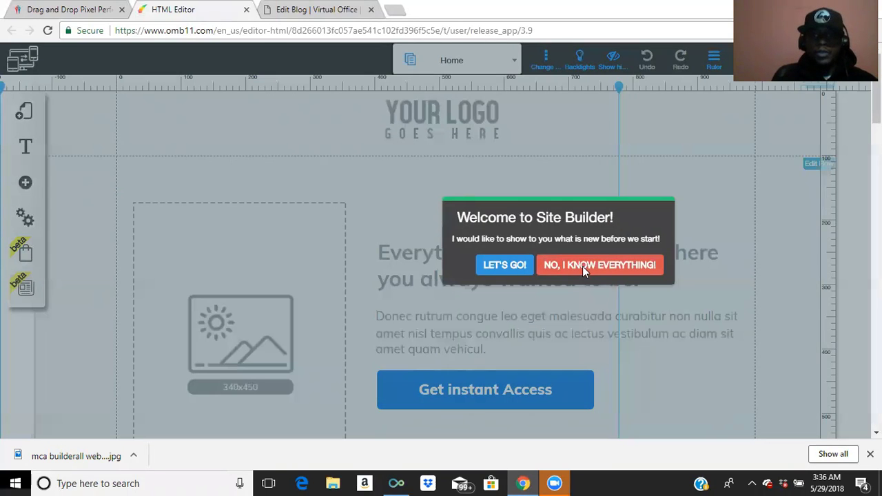
pyautogui.click(583, 269)
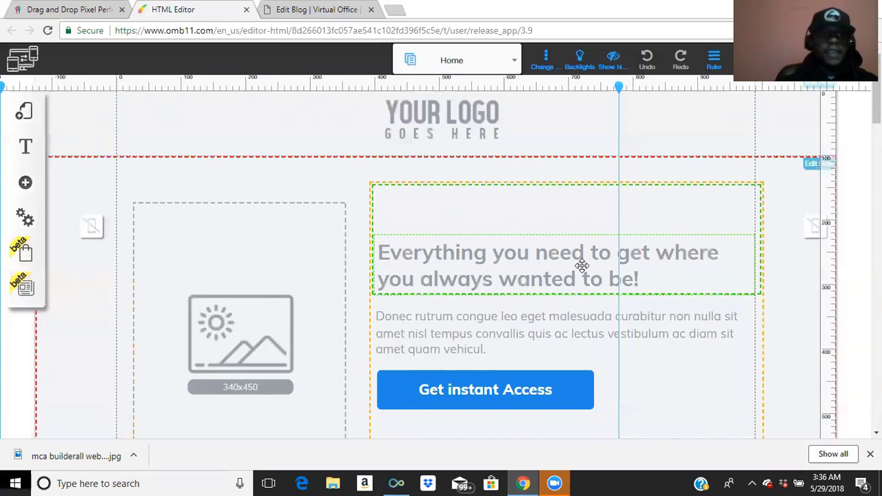
# - Review the Blank Page #008 layout options and the Settings and SEO of its Home page
pyautogui.click(25, 116)
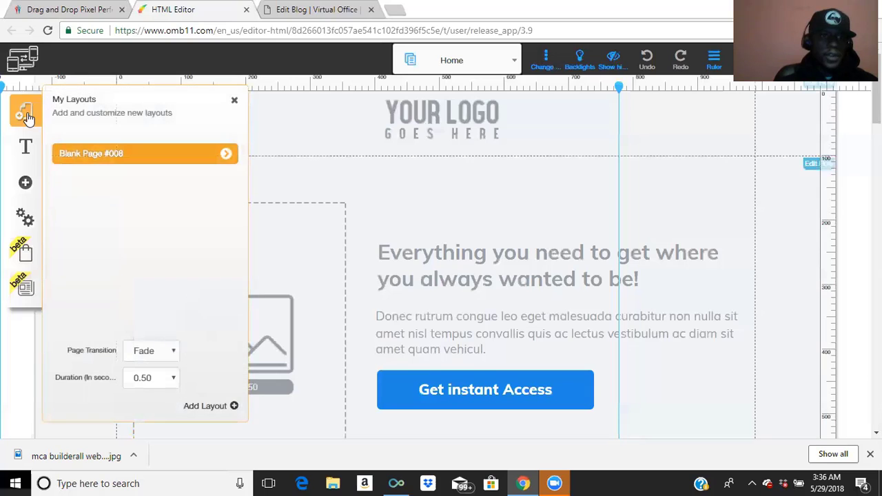
pyautogui.click(229, 156)
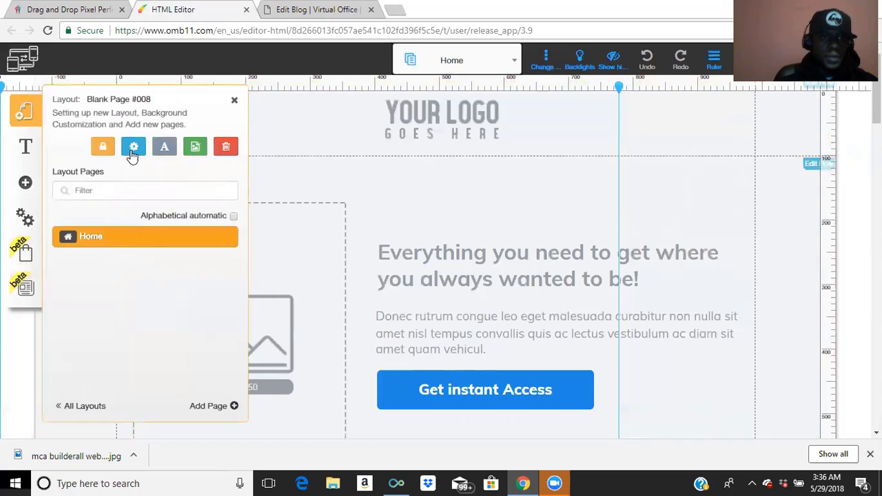
pyautogui.click(226, 238)
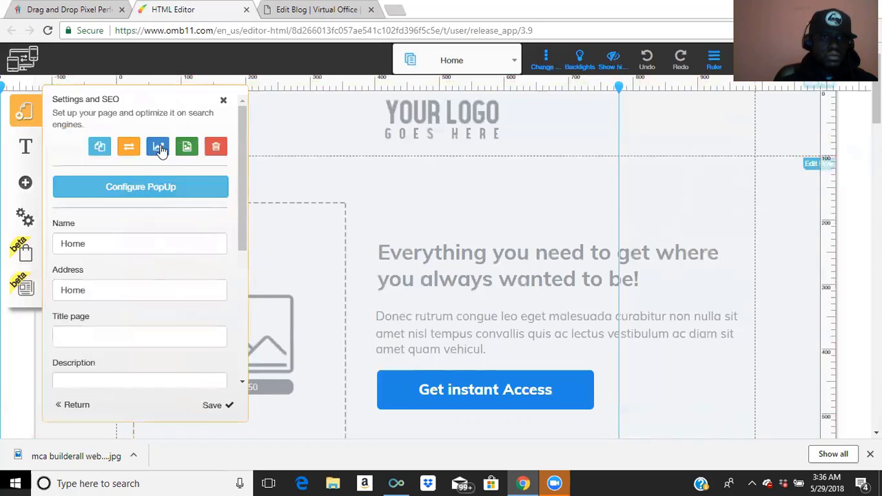
pyautogui.click(102, 148)
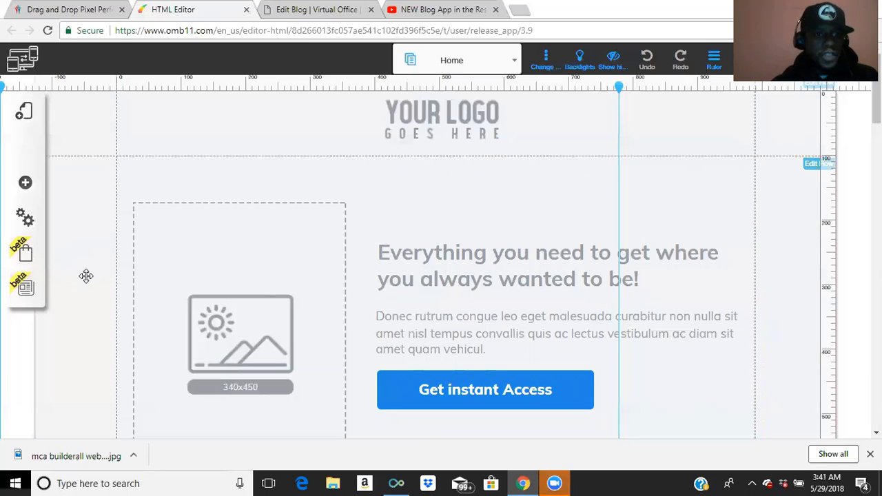
# - Start adding a blog to the site and agree to save the layout first
pyautogui.click(26, 295)
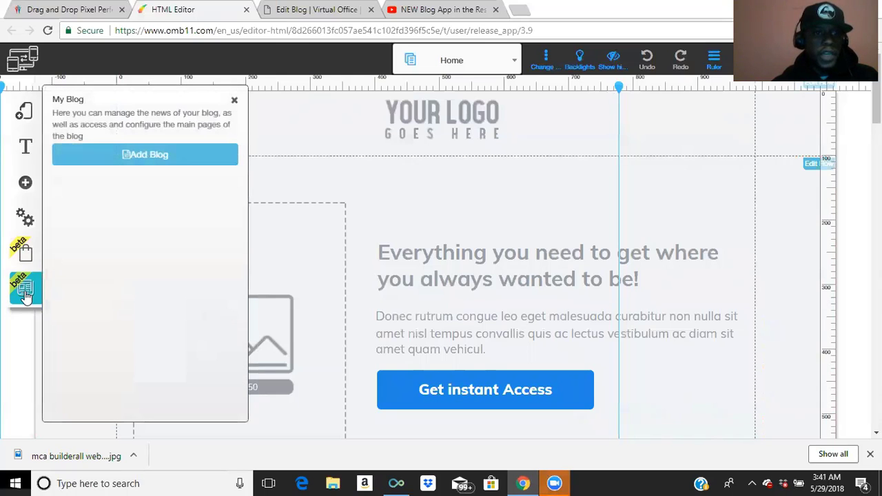
pyautogui.click(156, 156)
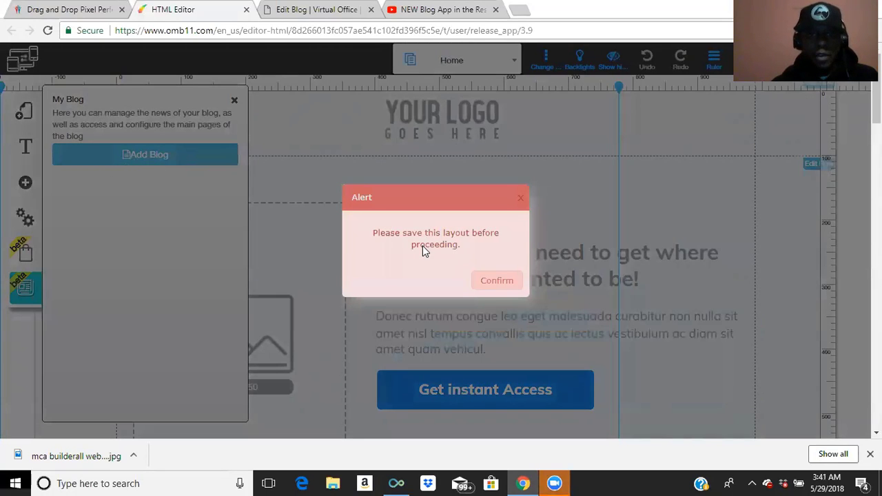
pyautogui.click(502, 285)
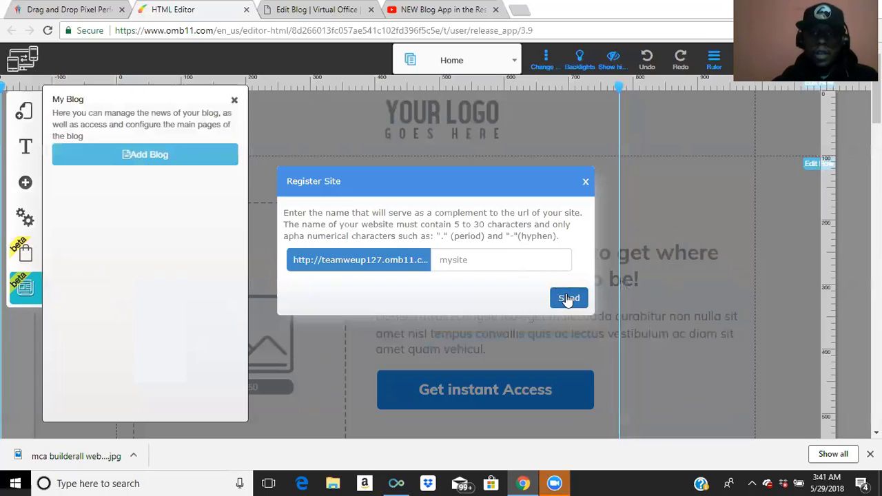
# - Register the site with a name beginning with "new" as the complement to its URL
pyautogui.click(568, 299)
pyautogui.click(492, 260)
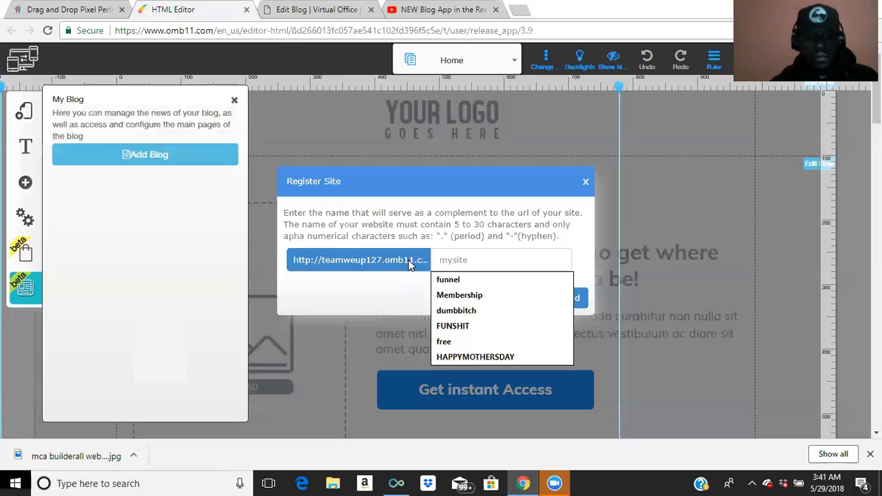
pyautogui.write('fe')
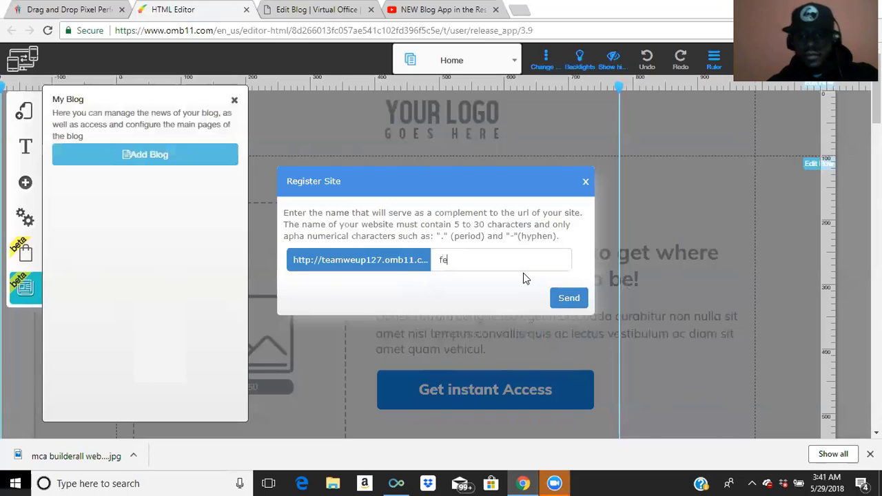
pyautogui.press('BackSpace')
pyautogui.press('BackSpace')
pyautogui.write('new')
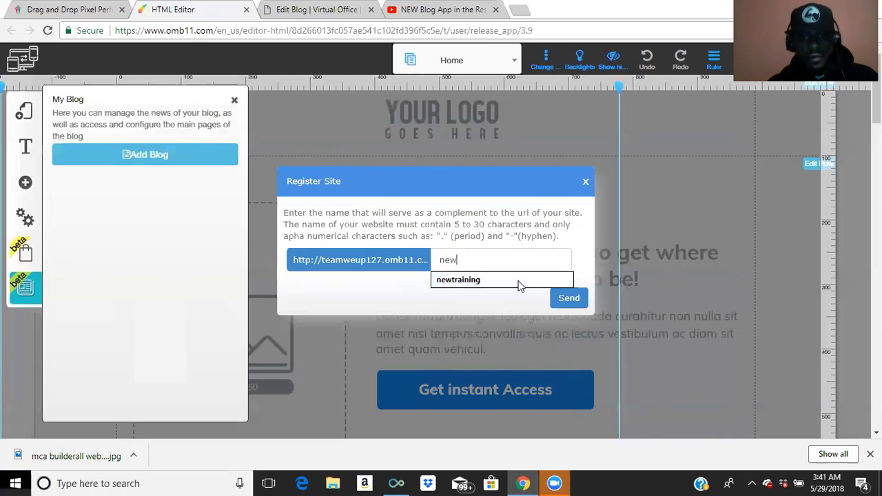
pyautogui.click(569, 298)
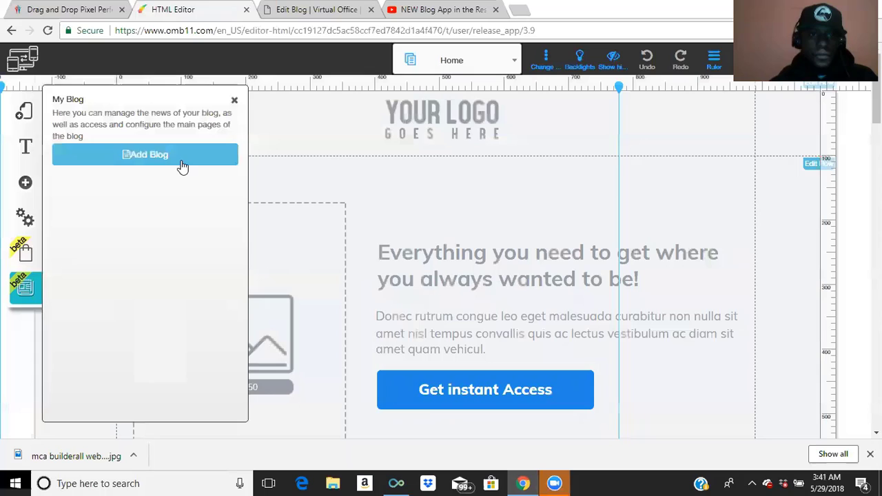
# - Add a blog to the site using the Blank Page #008 layout and save it
pyautogui.click(127, 158)
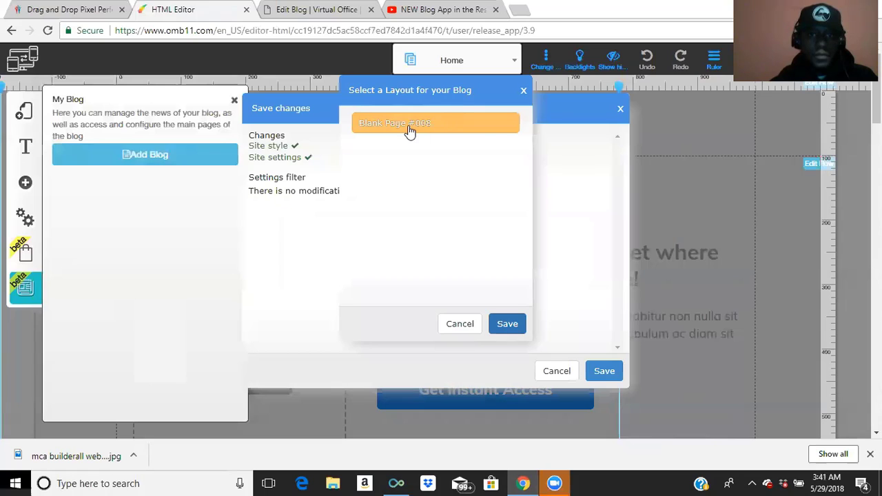
pyautogui.click(411, 131)
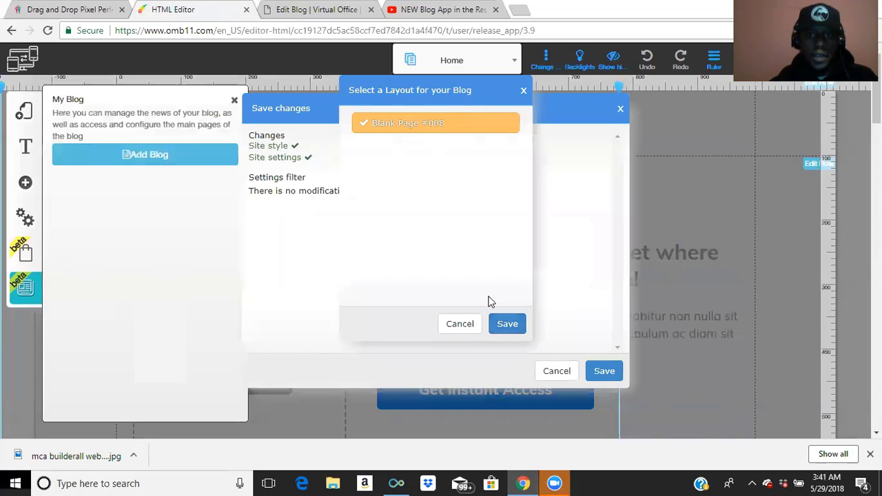
pyautogui.click(508, 323)
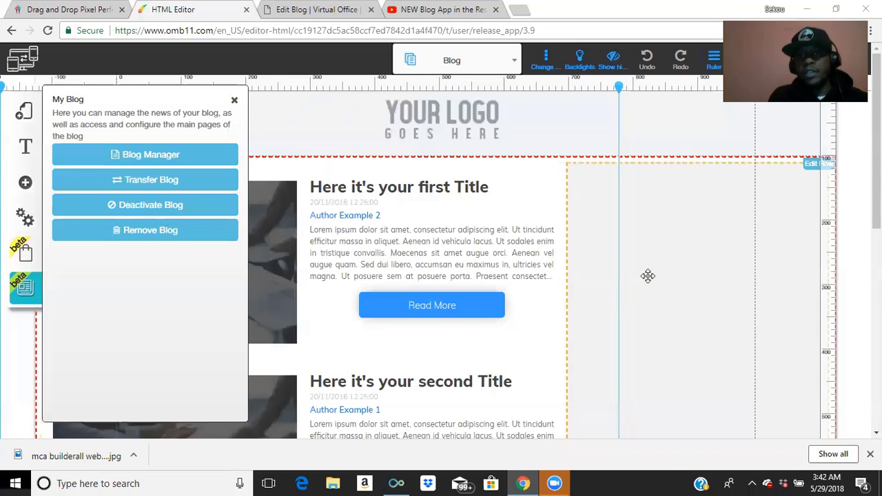
# - Examine the new Blog page's sample posts, empty side column and footer with the My Blog options closed
pyautogui.scroll(-4, 595, 292)
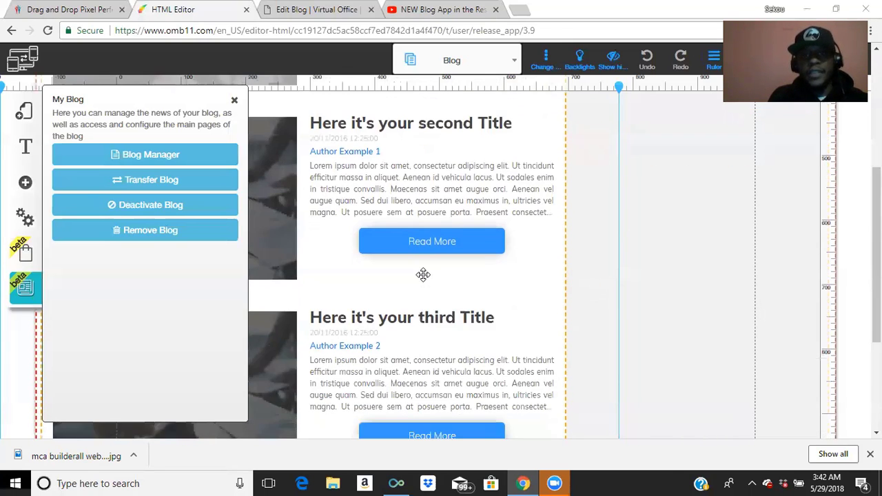
pyautogui.scroll(-2, 449, 283)
pyautogui.scroll(-1, 570, 253)
pyautogui.scroll(1, 625, 271)
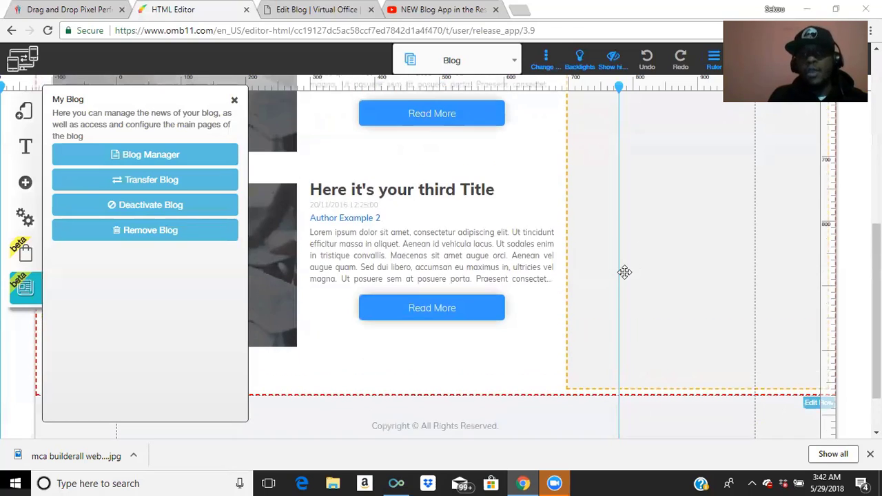
pyautogui.scroll(-2, 618, 272)
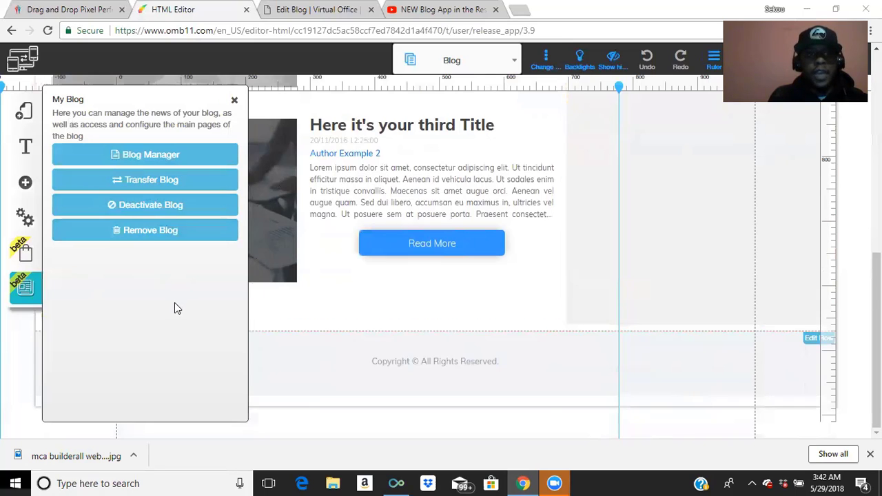
pyautogui.click(599, 213)
pyautogui.scroll(5, 623, 220)
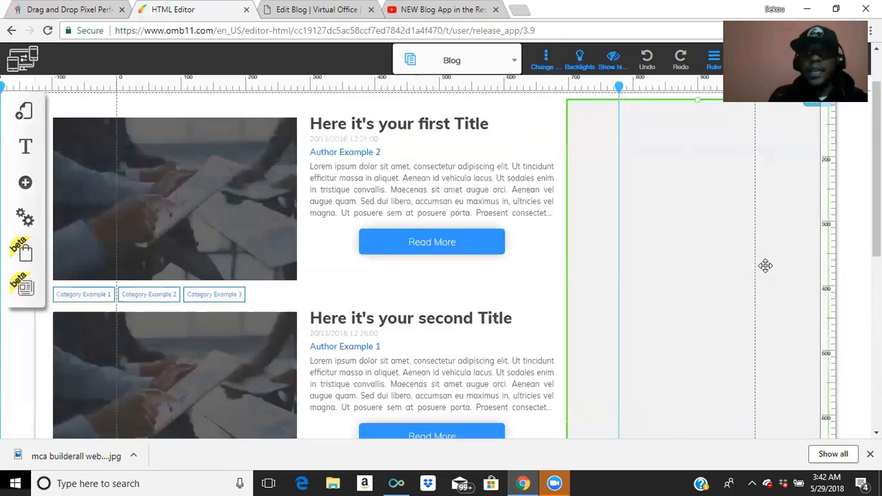
pyautogui.scroll(-3, 758, 269)
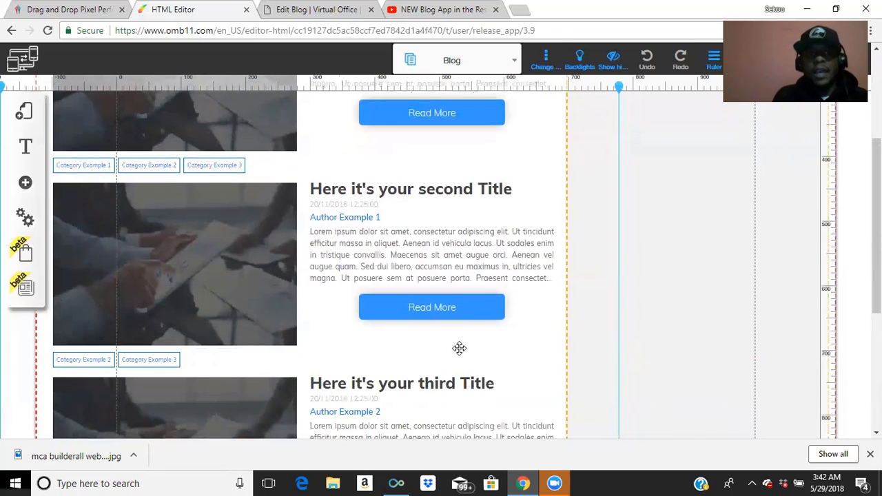